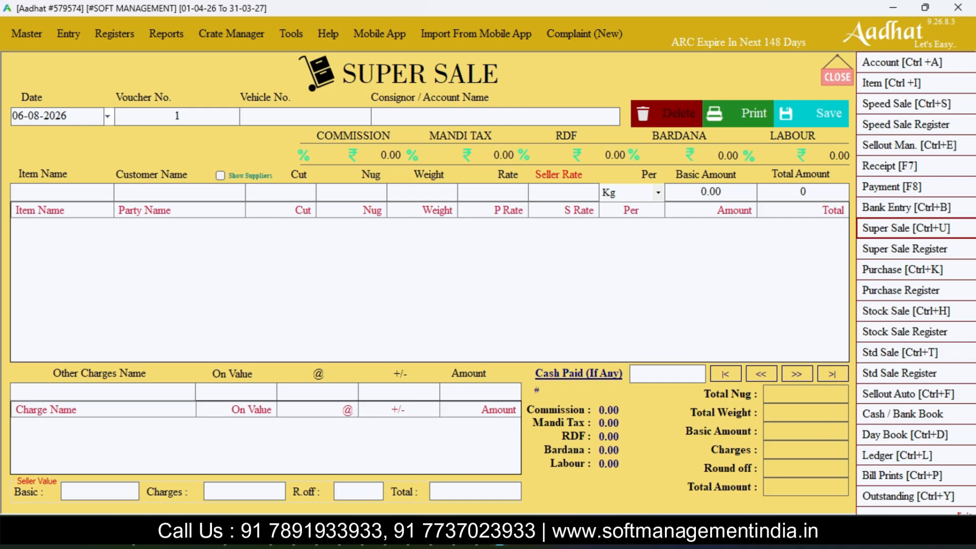
- Leave the vehicle number blank and choose the fourth listed account as the voucher's consignor
key(Return)
key(Return)
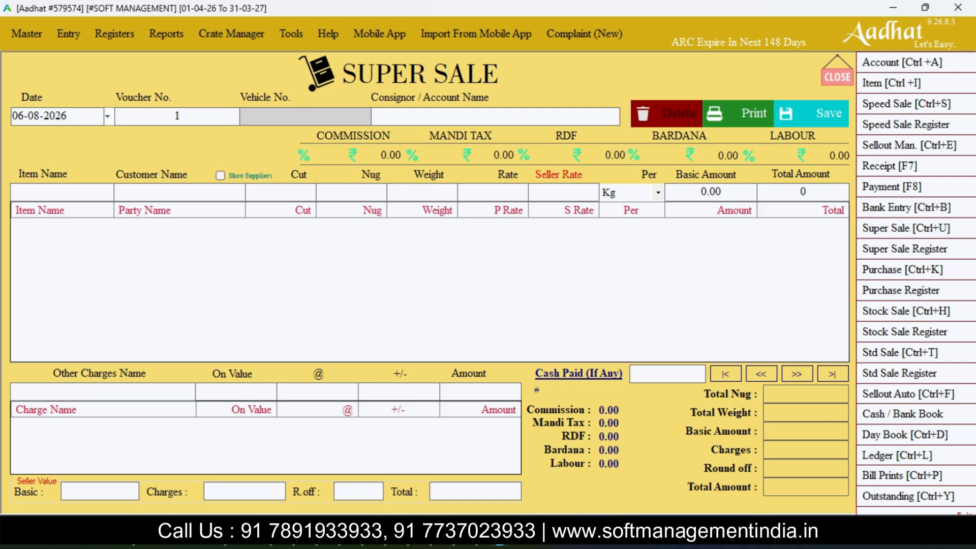
key(Return)
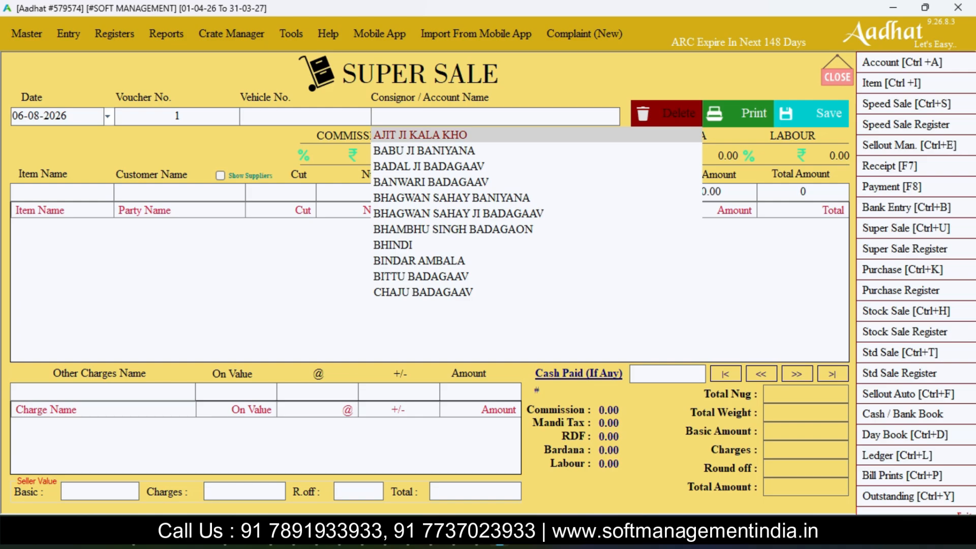
key(Down)
key(Down)
key(Down)
key(Return)
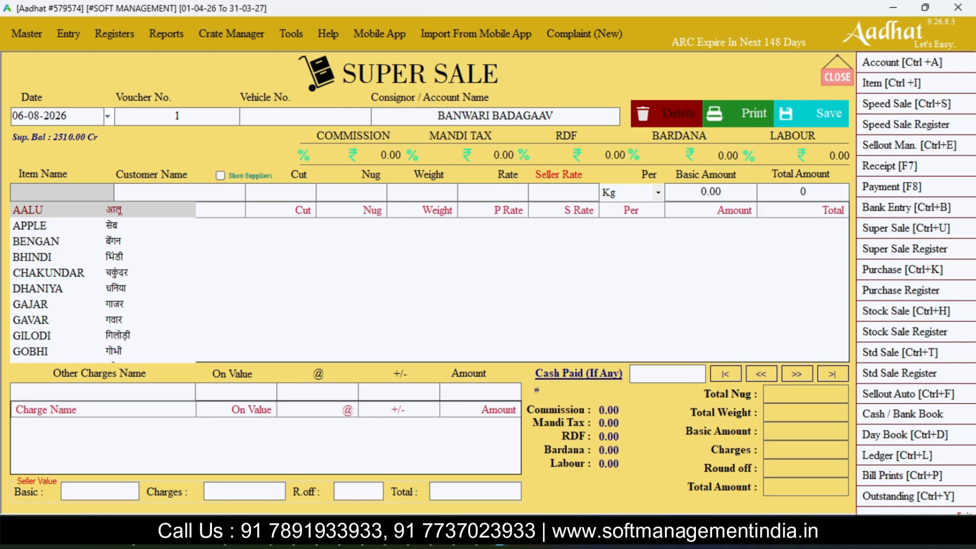
- Start the first sale line with item TAMATAR and the first customer in the list
text(ta)
key(Return)
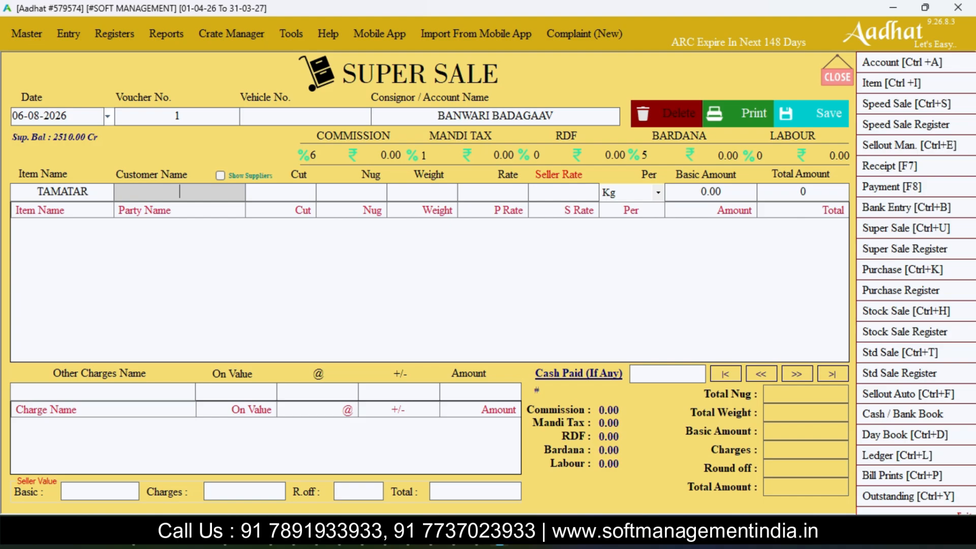
key(Down)
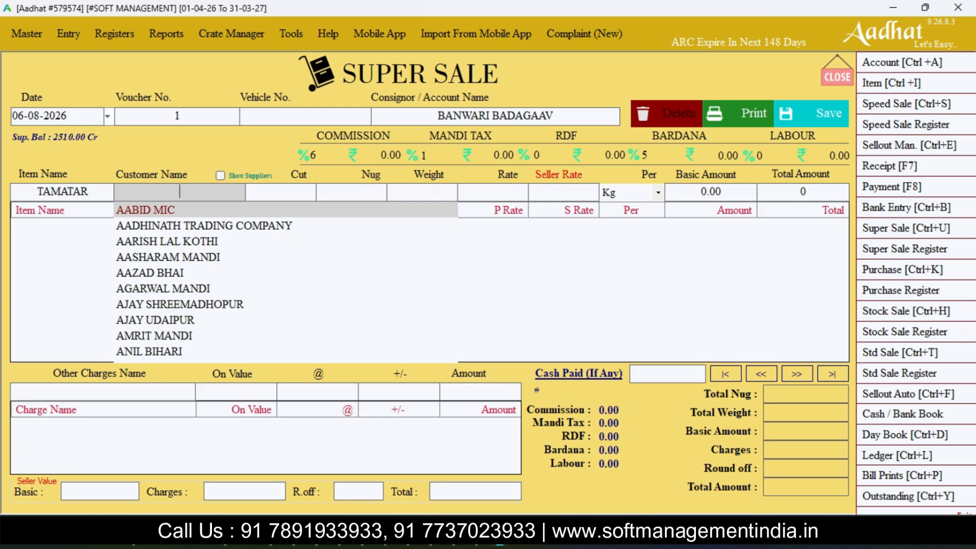
key(Return)
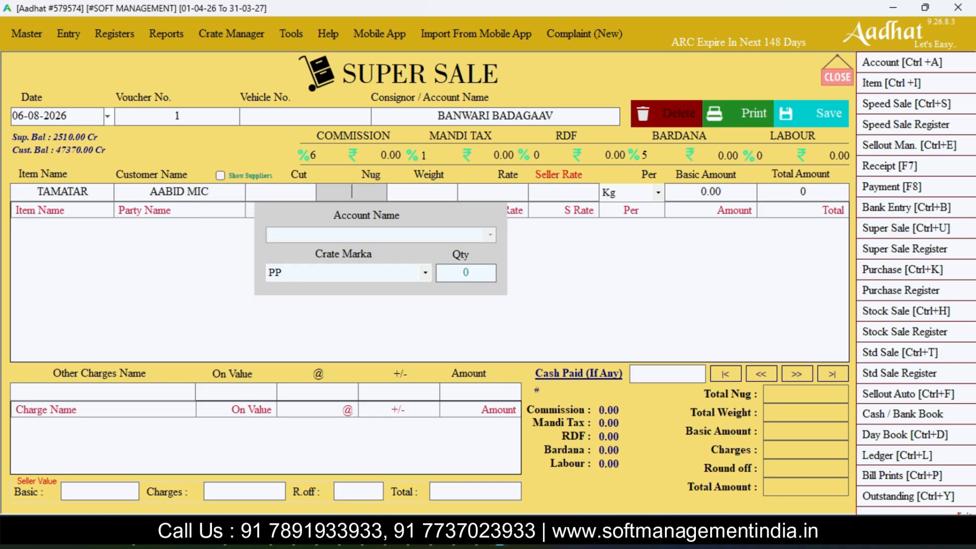
- Enter 10 nug with 10 crates of marka PP, a weight of 120 and a customer rate of 20
text(10)
key(Return)
key(Return)
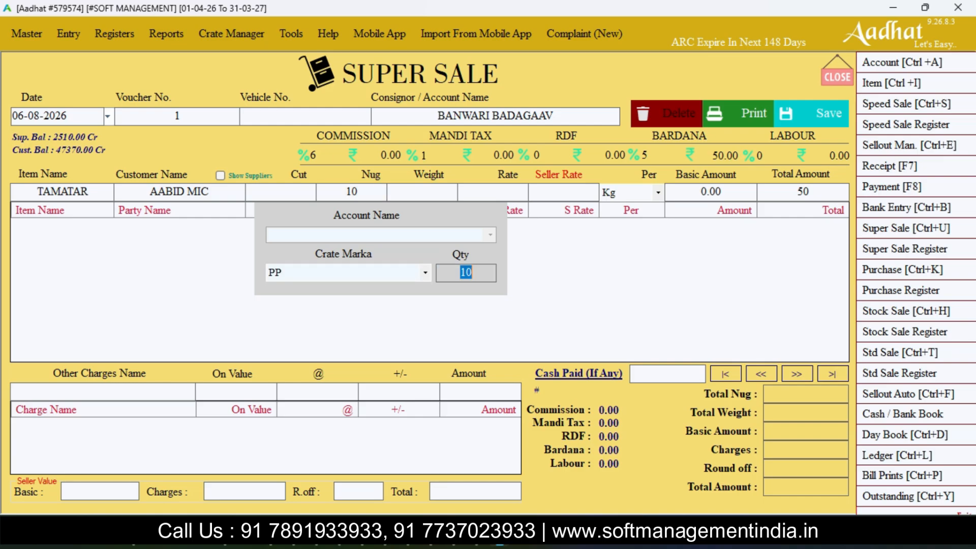
key(Return)
text(120)
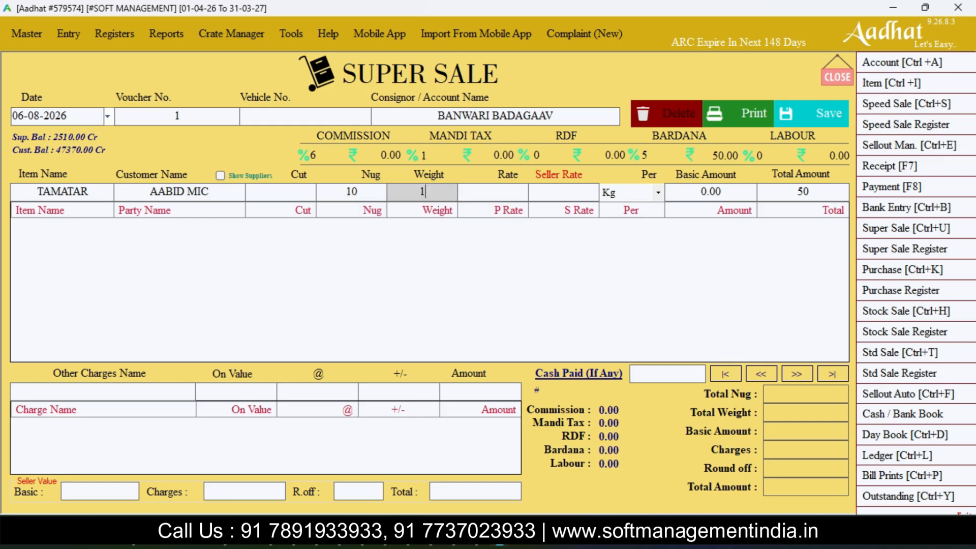
key(Return)
text(20)
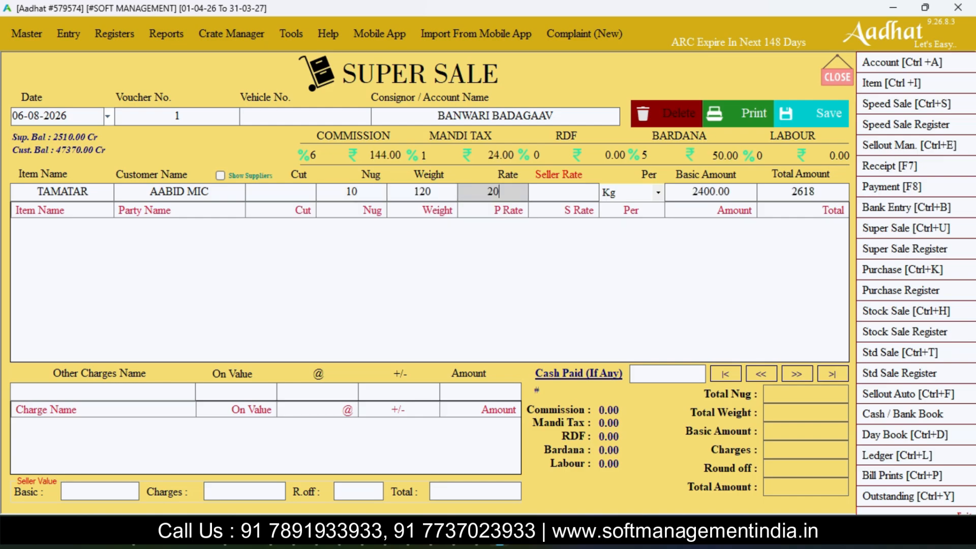
key(Return)
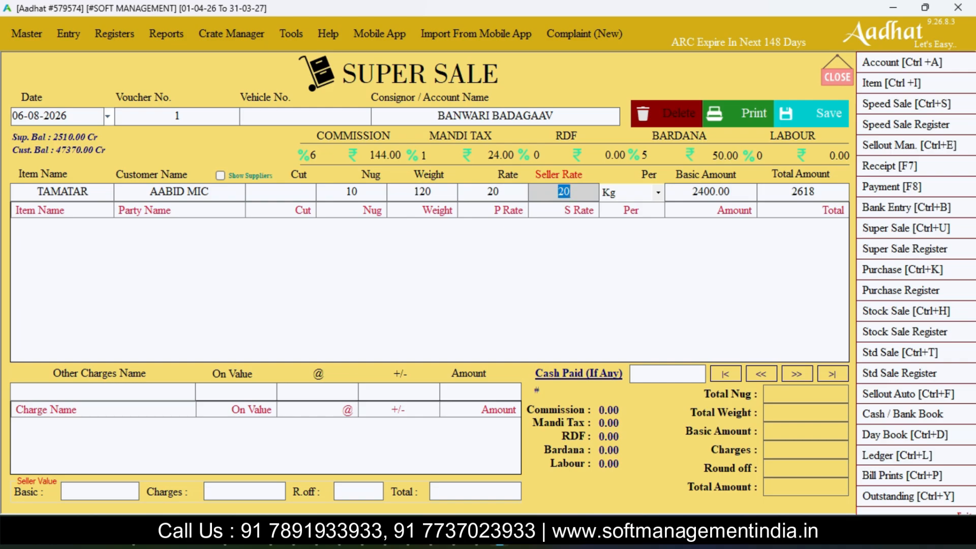
double_click(493, 192)
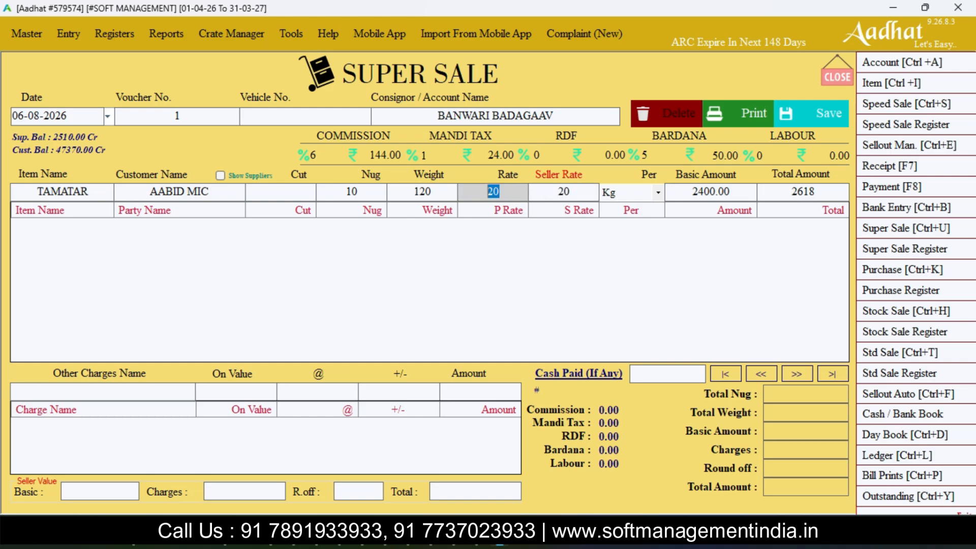
click(179, 191)
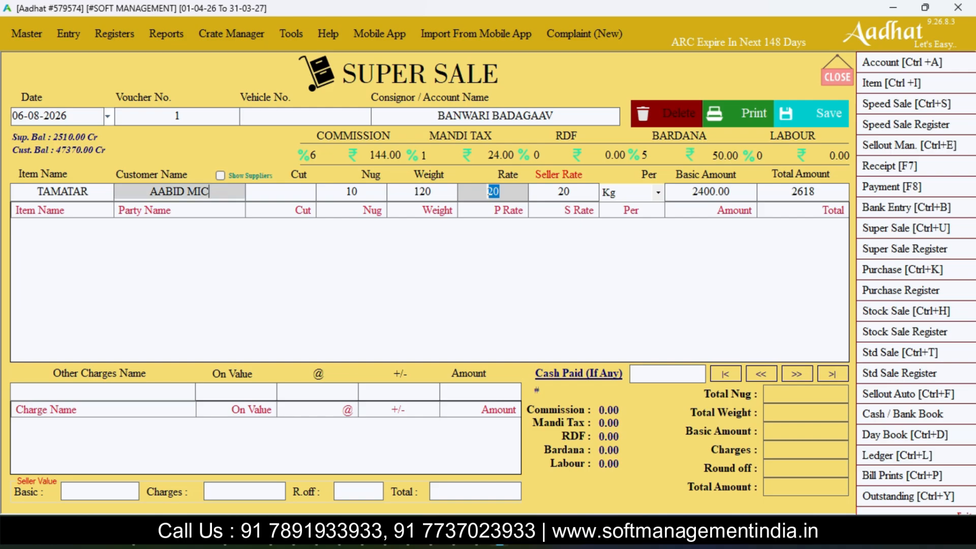
click(209, 191)
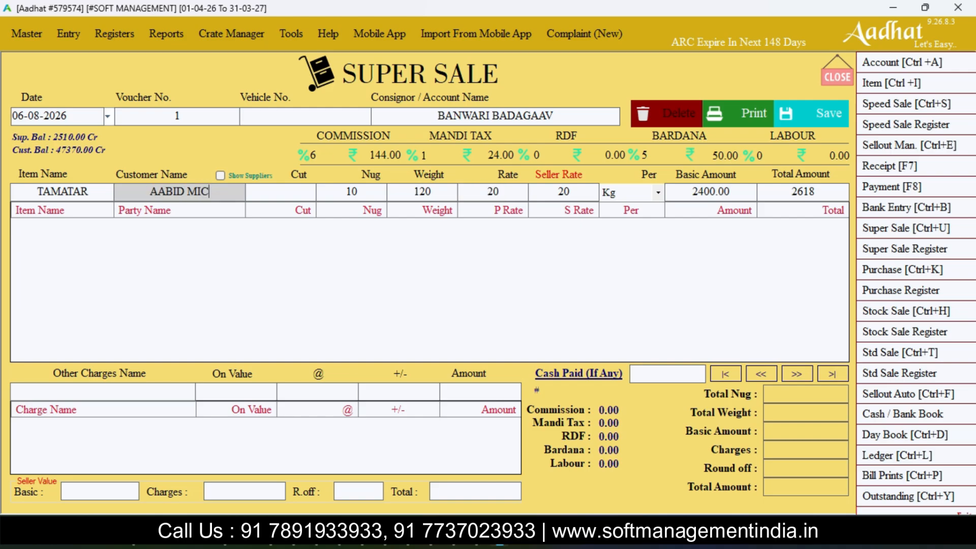
double_click(493, 192)
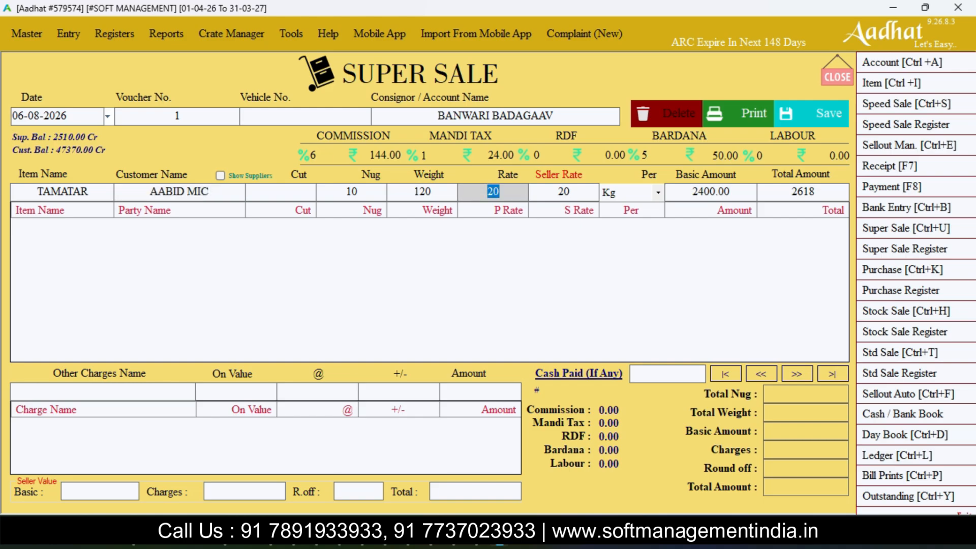
click(495, 116)
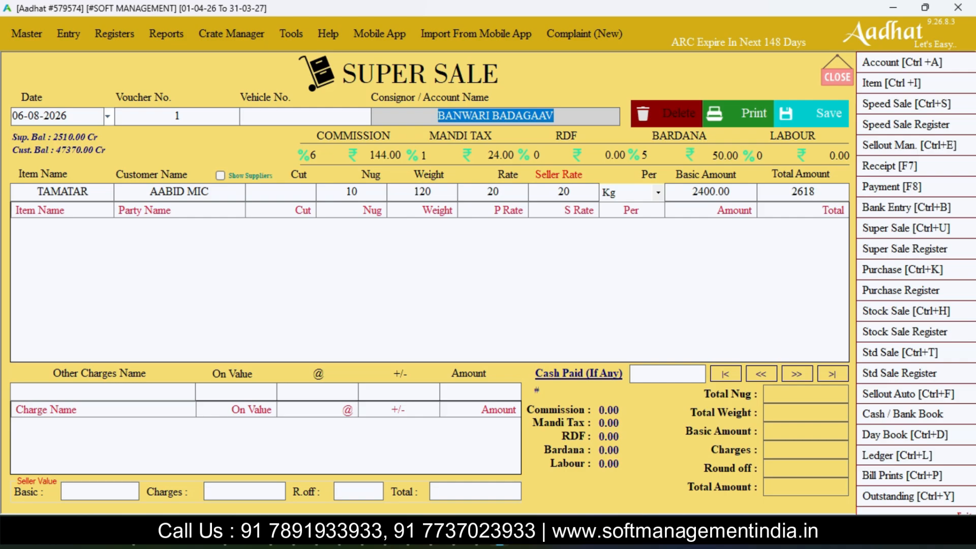
- Set the seller rate to 19 per Kg and add the TAMATAR line to the voucher
click(563, 191)
text(19)
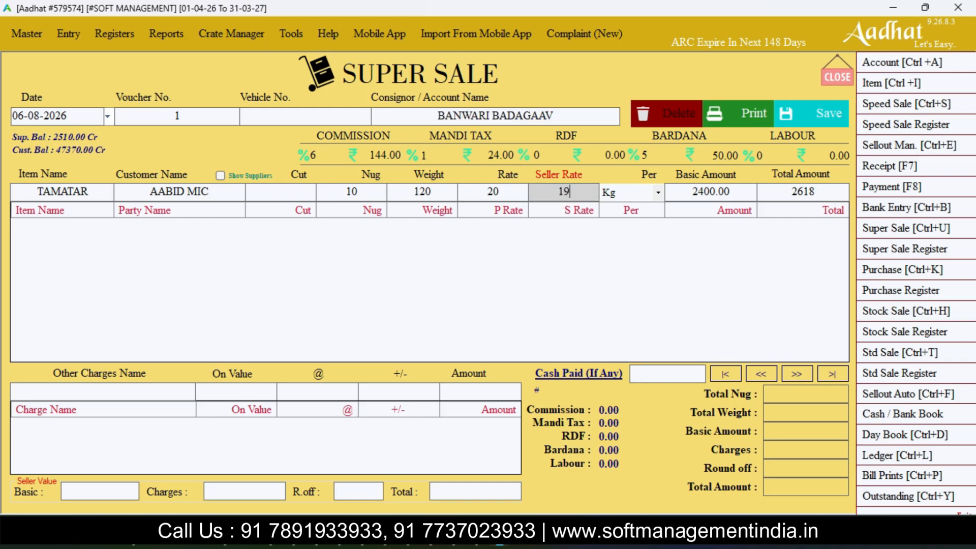
key(Return)
key(Return)
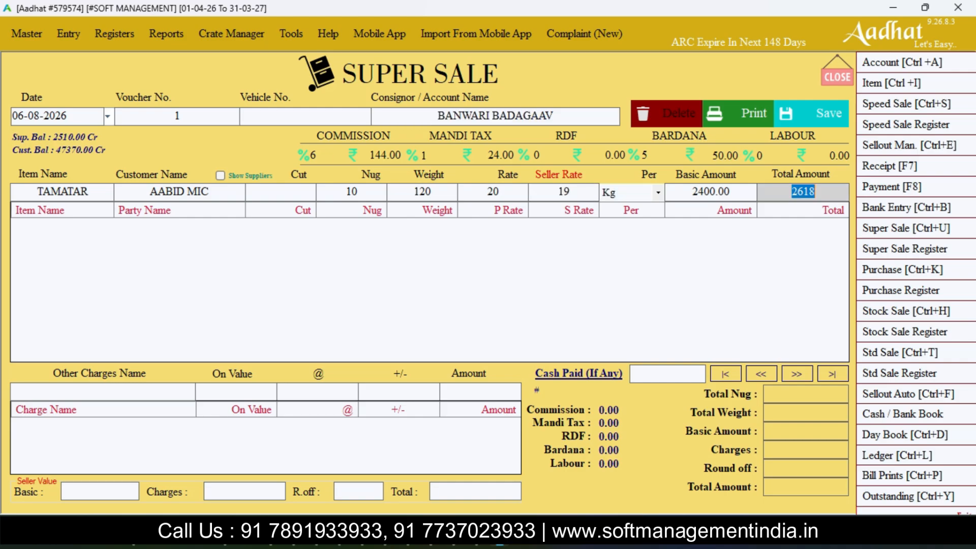
key(Return)
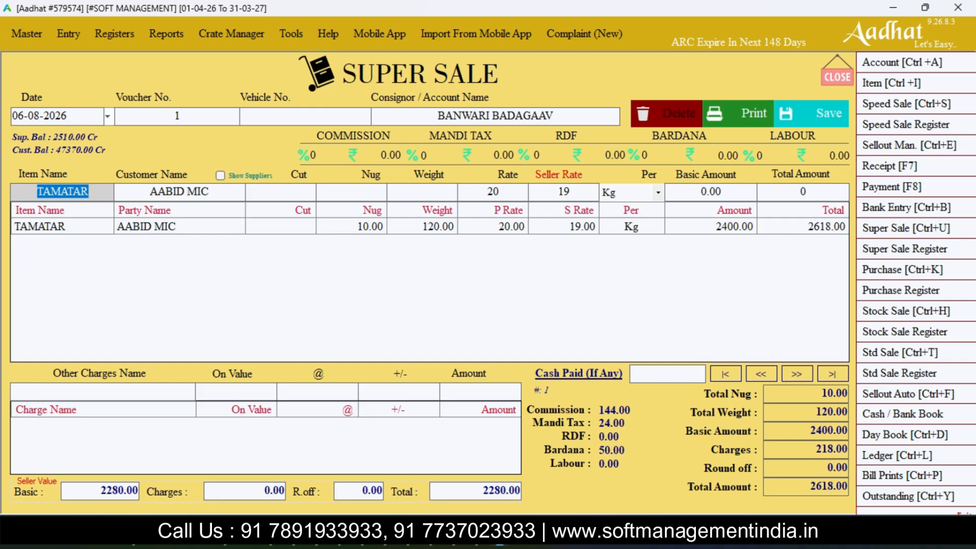
- Start a second TAMATAR line for the fifth customer in the list
key(Return)
key(BackSpace)
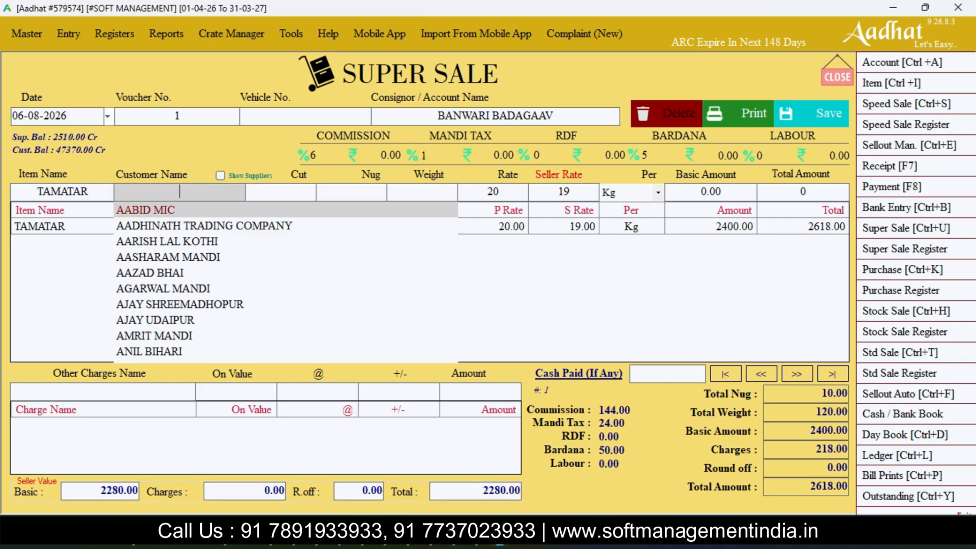
key(Down)
key(Down)
key(Down)
key(Down)
key(Down)
key(Return)
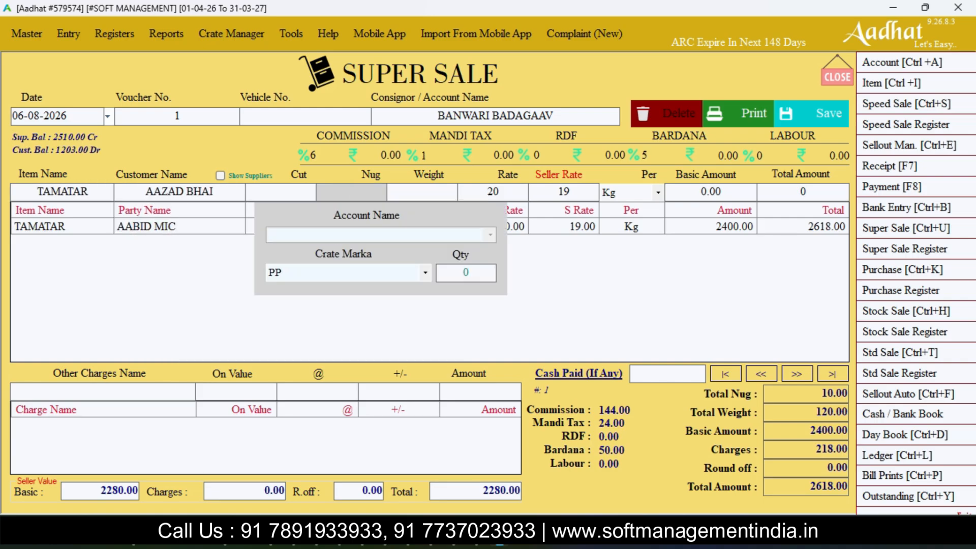
- Enter 5 nug for the second line and record 5 crates of marka SDA
text(5)
key(Return)
key(Return)
key(shift+Tab)
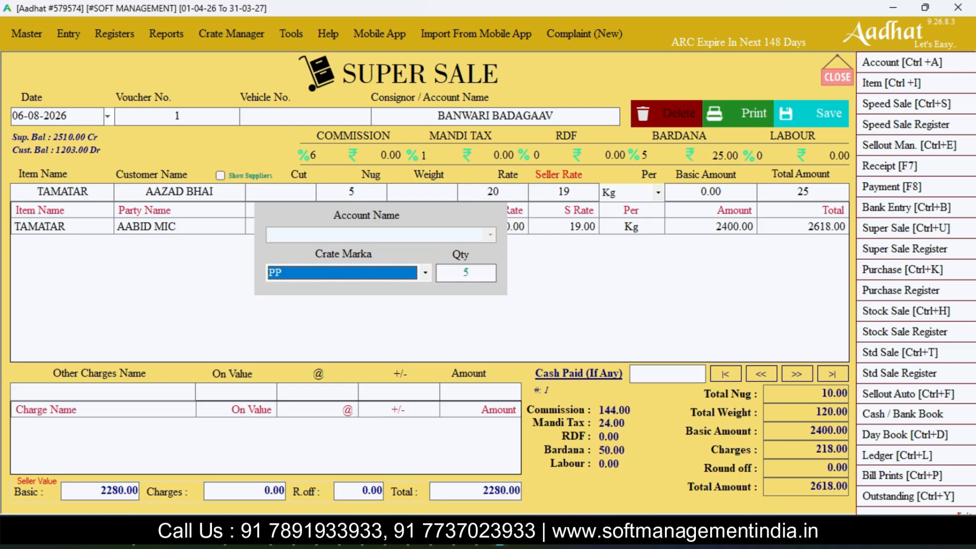
key(Down)
key(Down)
key(Up)
key(Return)
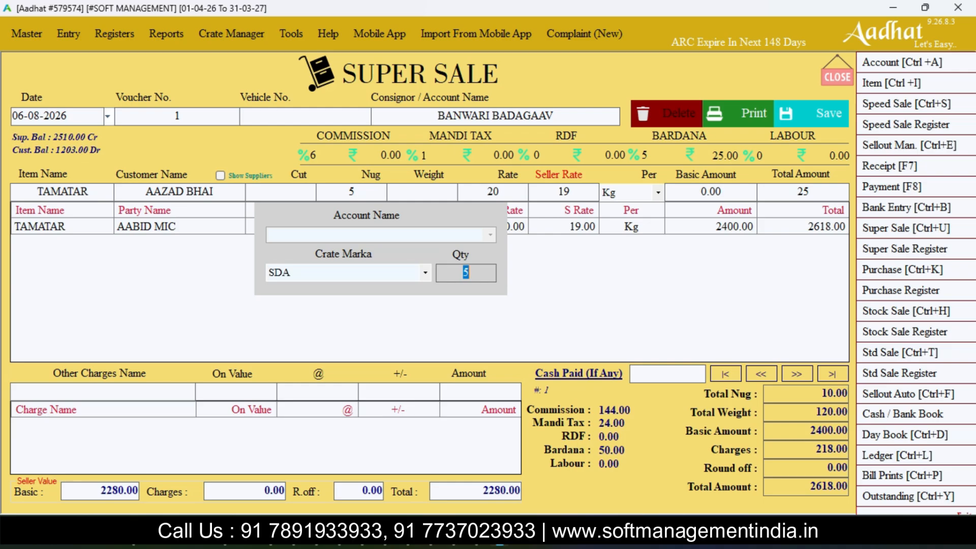
key(Return)
- Set the weight to 20, the rate and seller rate to 21, and add the second line to the voucher
text(20)
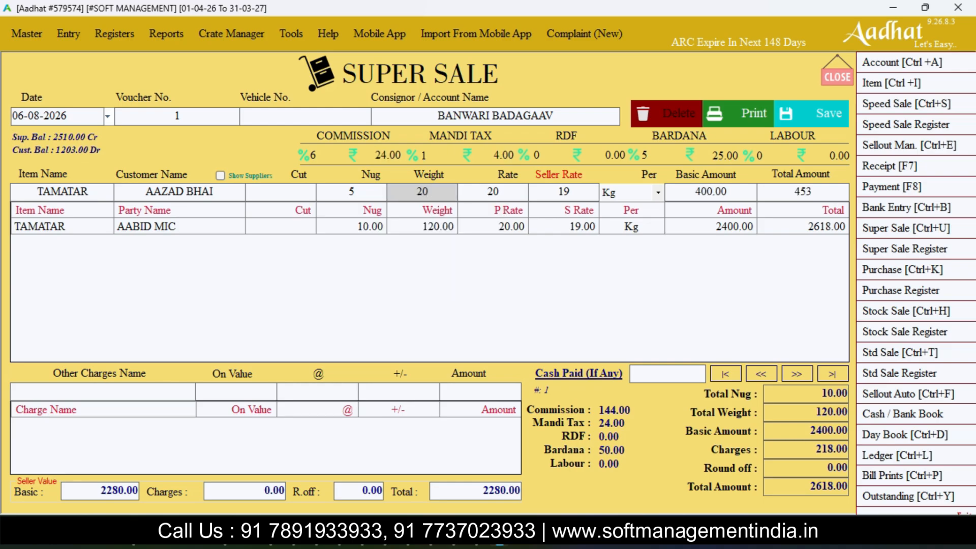
key(Return)
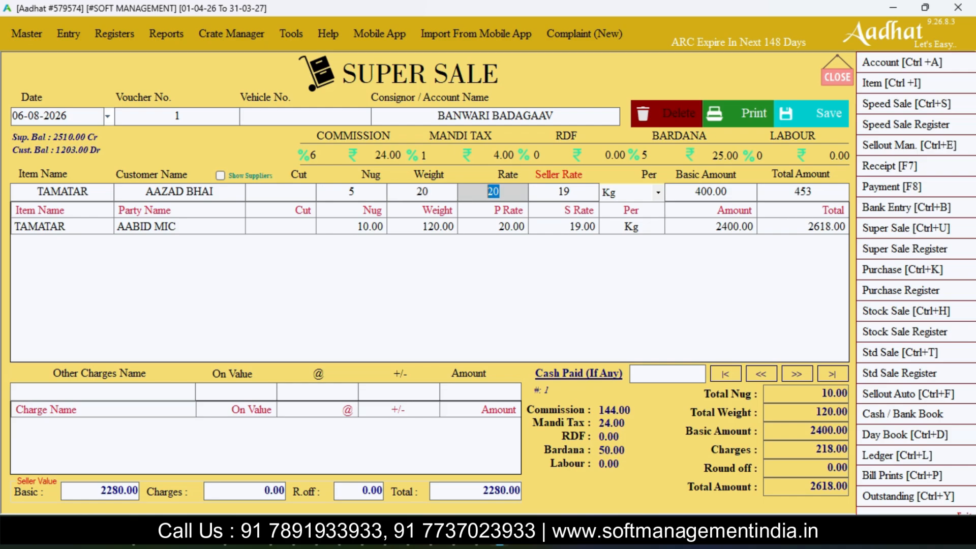
text(21)
key(Return)
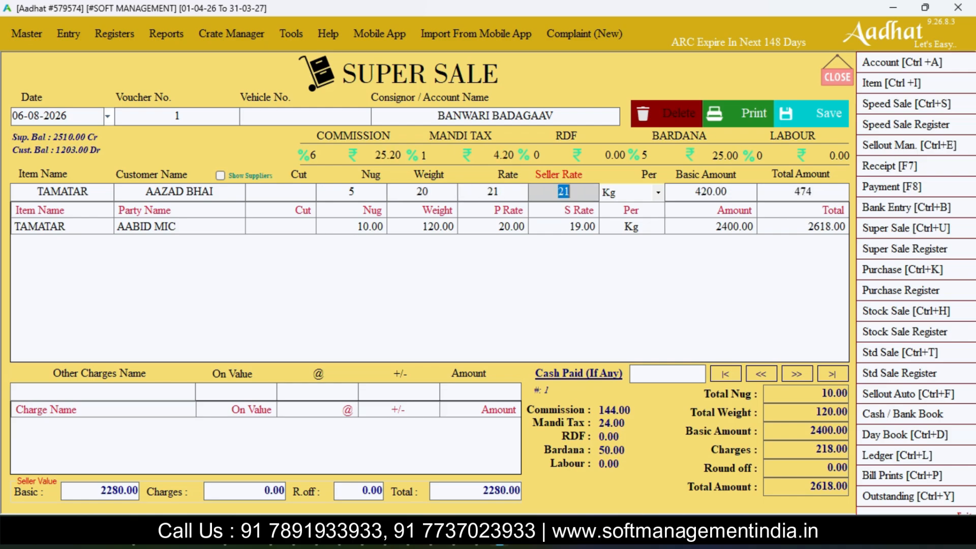
key(Return)
key(Return)
key(Return)
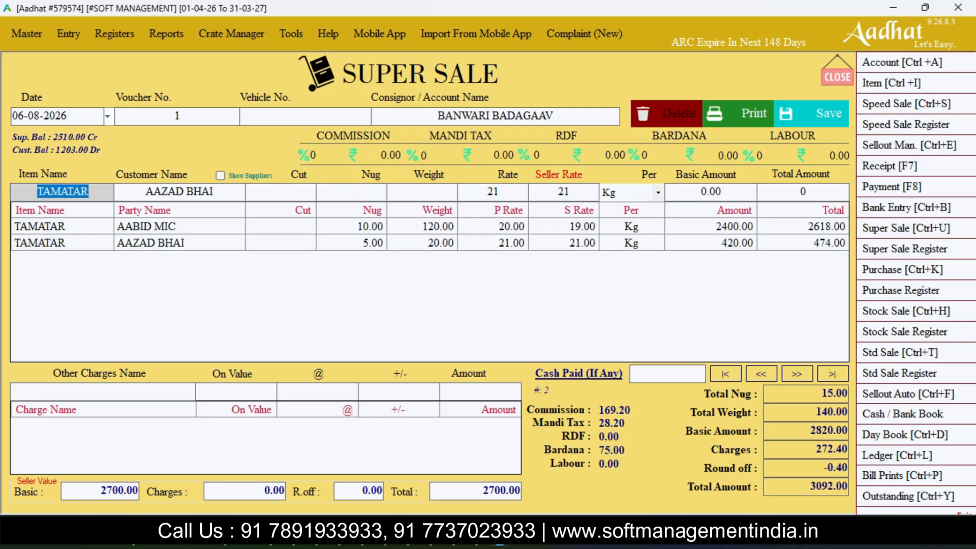
- Start a third TAMATAR line for the Cash customer with 20 nug, keeping the crate account as N./A. and marka SDA
key(Return)
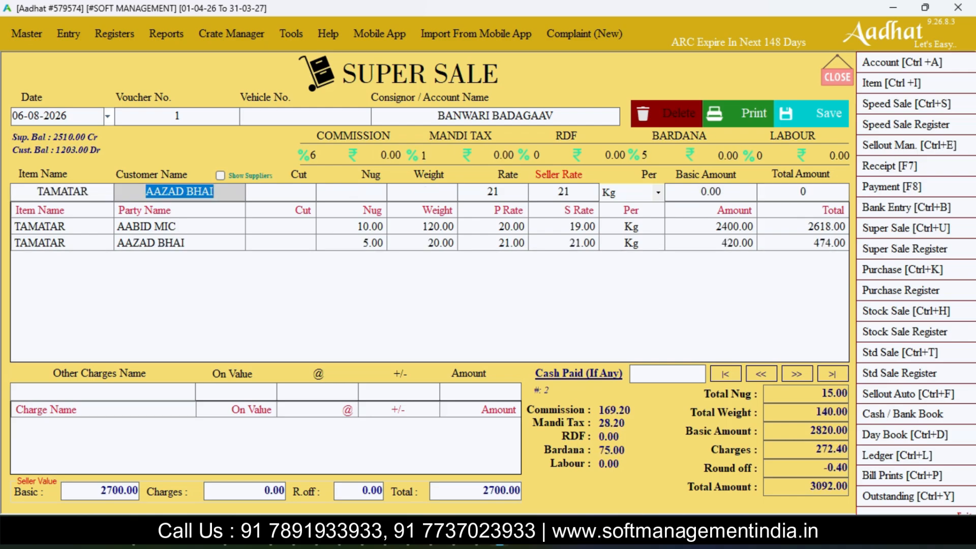
text(cas)
key(Return)
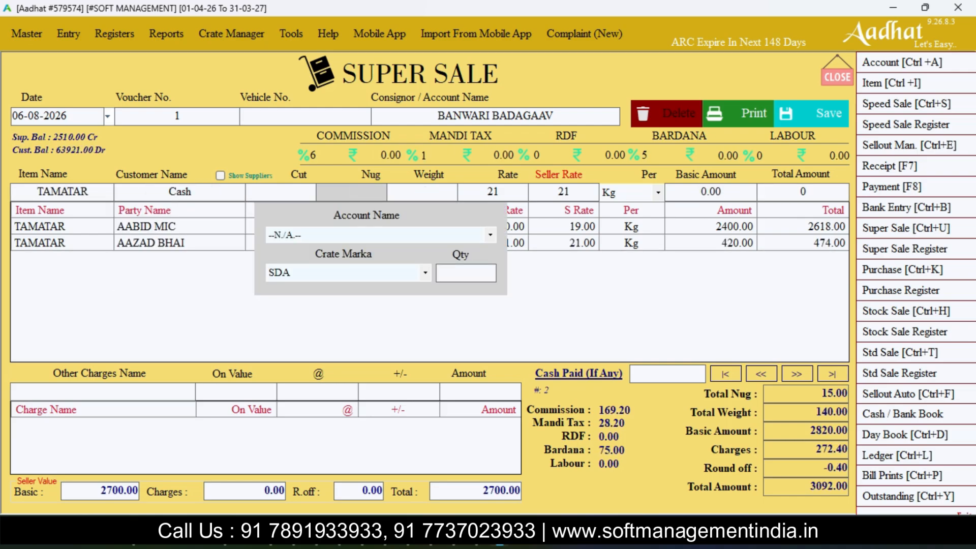
key(Return)
key(Return)
key(shift+Tab)
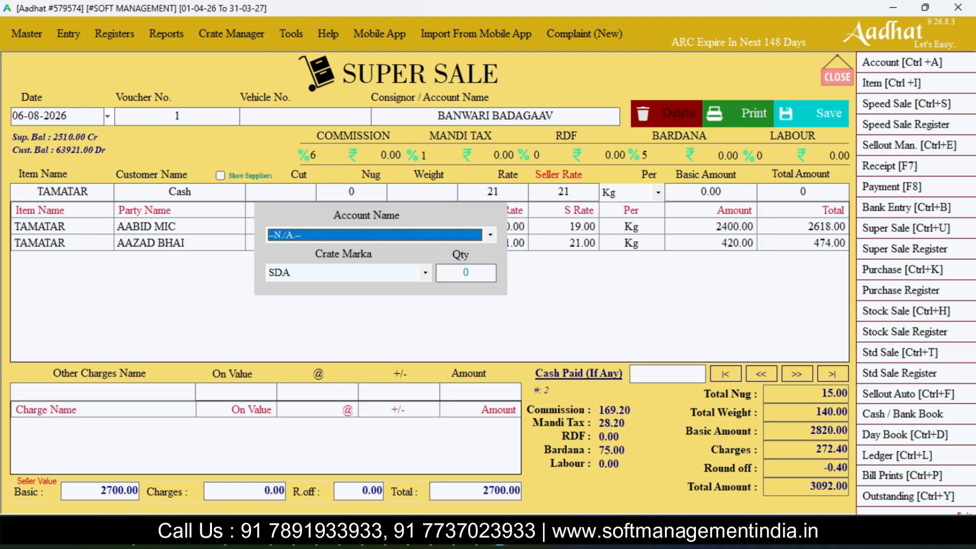
key(shift+Tab)
text(20)
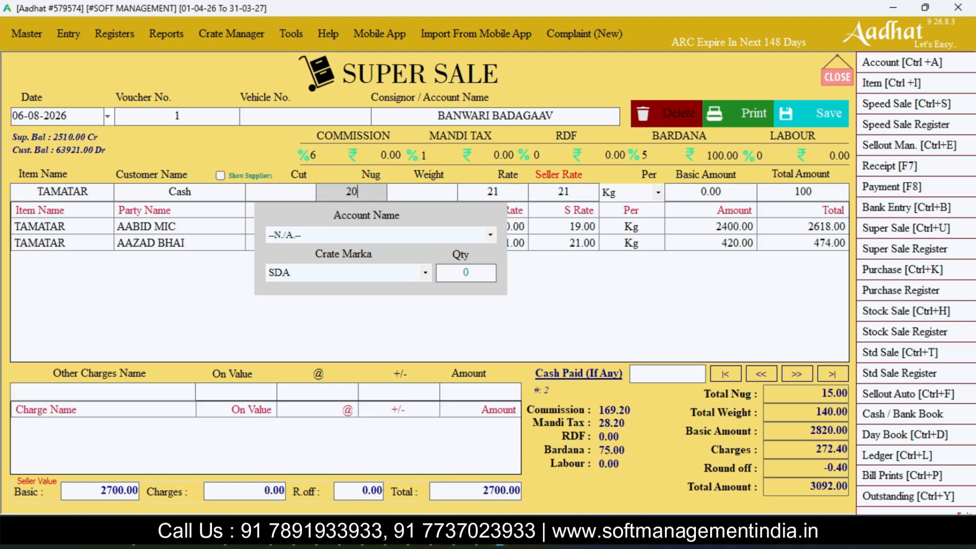
key(Return)
key(Return)
key(Return)
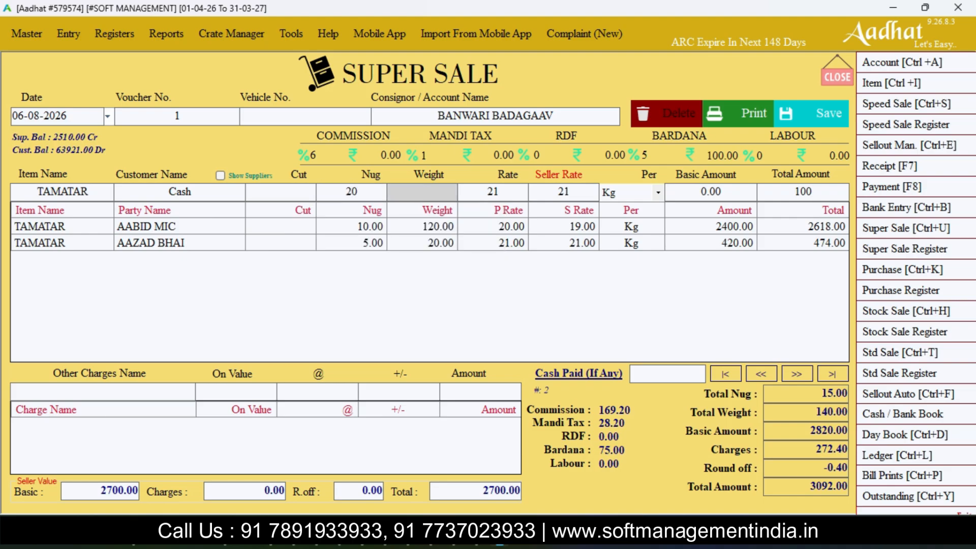
- Set the third line's weight to 180, rate to 20 and seller rate to 18, and add it to the voucher
text(1)
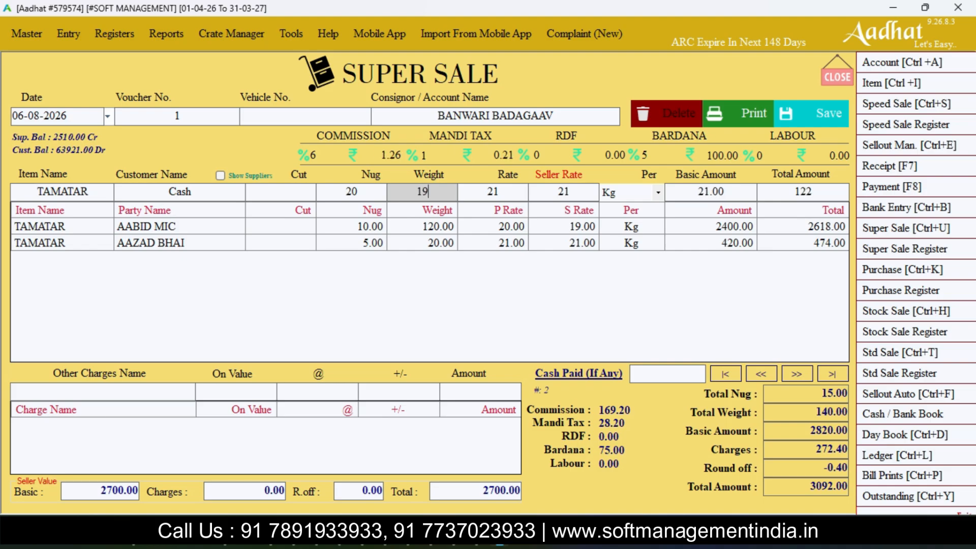
text(80)
key(Return)
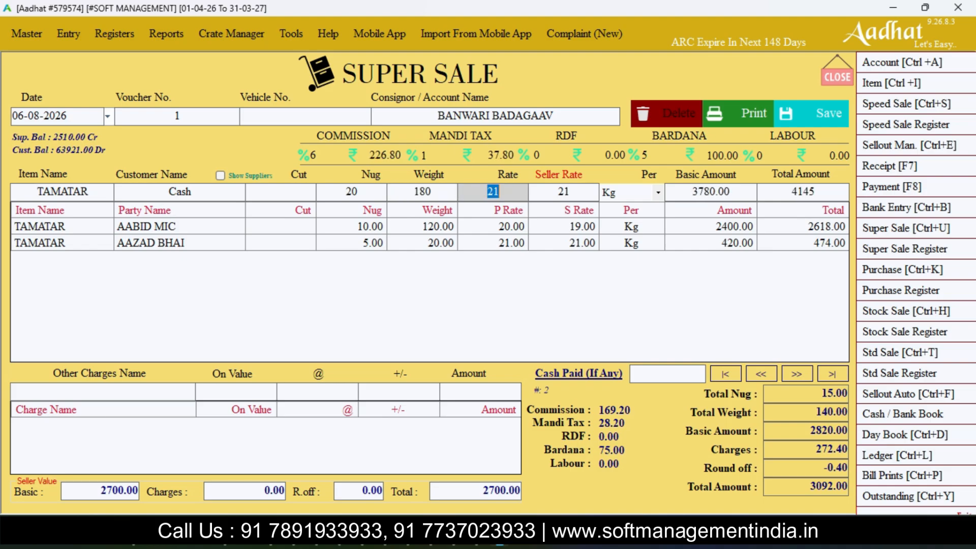
text(20)
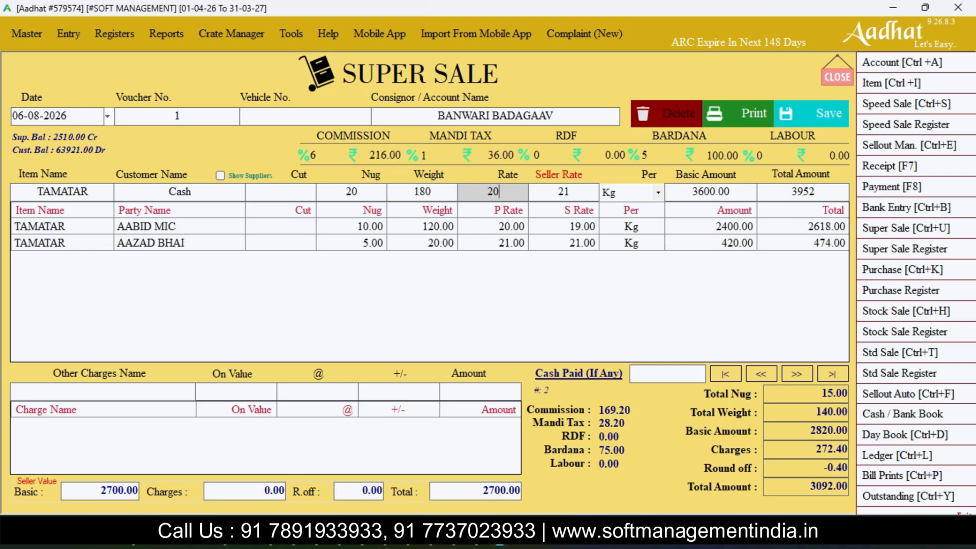
key(Return)
text(18)
key(Return)
key(Return)
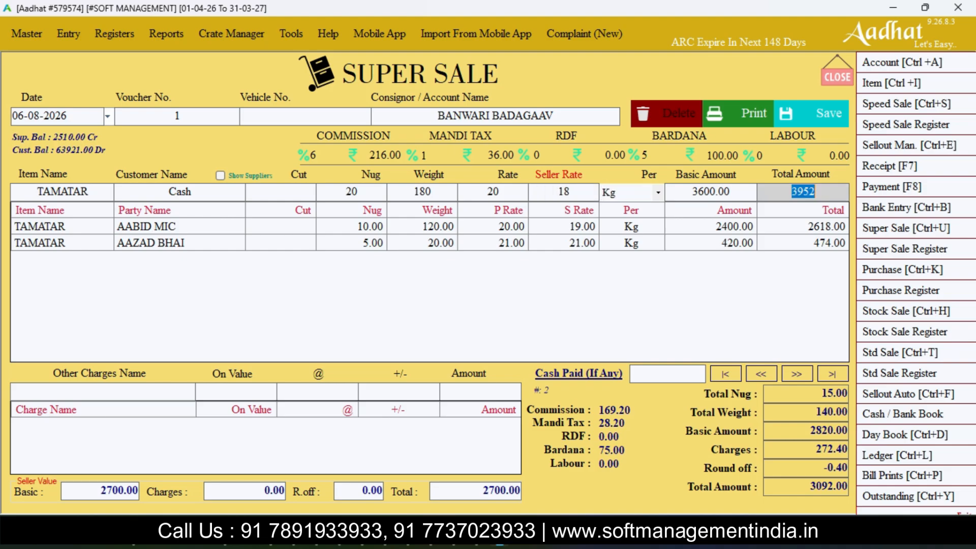
key(Return)
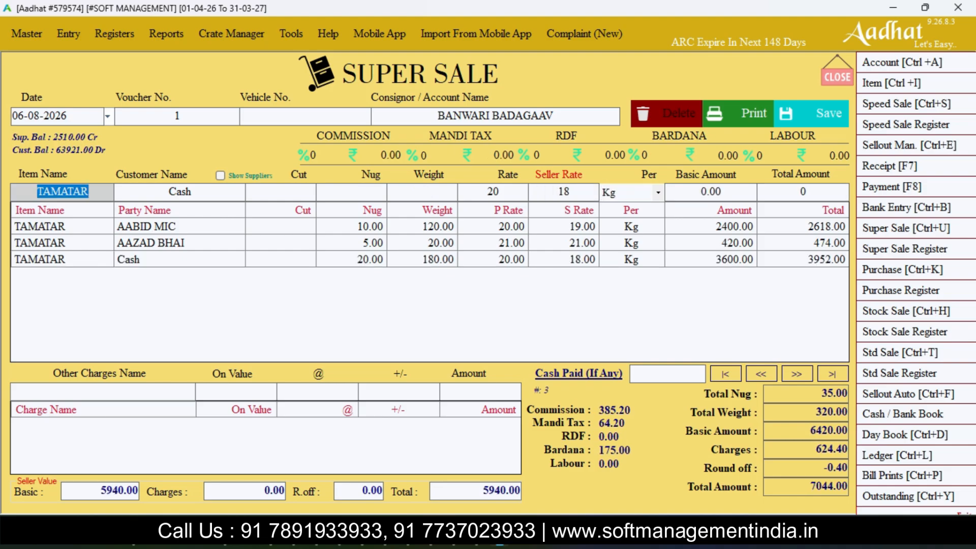
- Examine the customer-side totals for nug, weight, charges, round off and total amount, and load the first line to view its charges
key(shift+Tab)
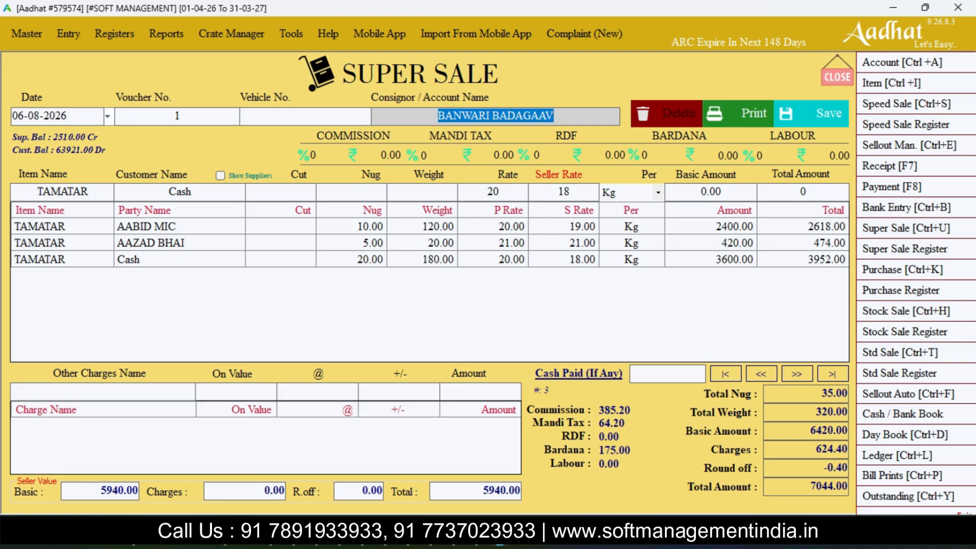
drag(821, 393, 847, 392)
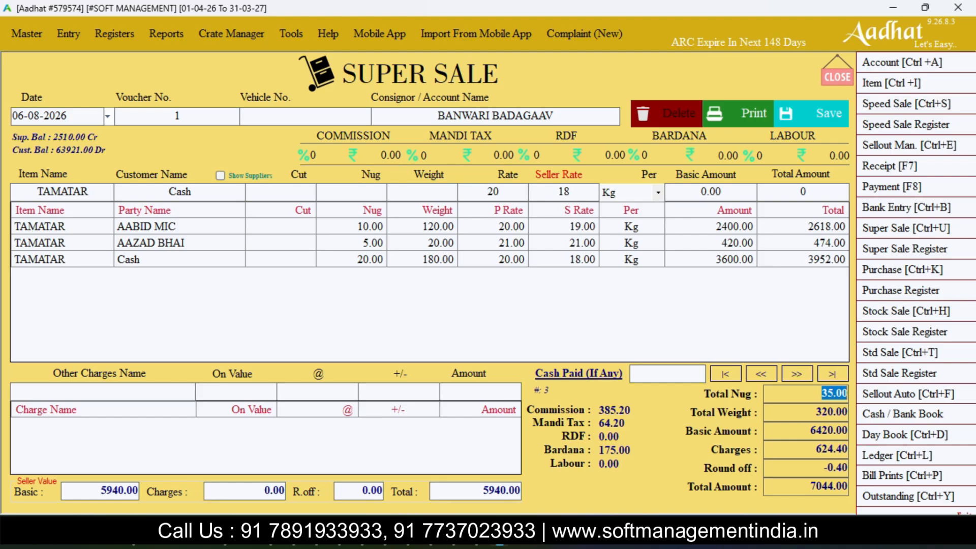
click(821, 393)
drag(816, 411, 847, 449)
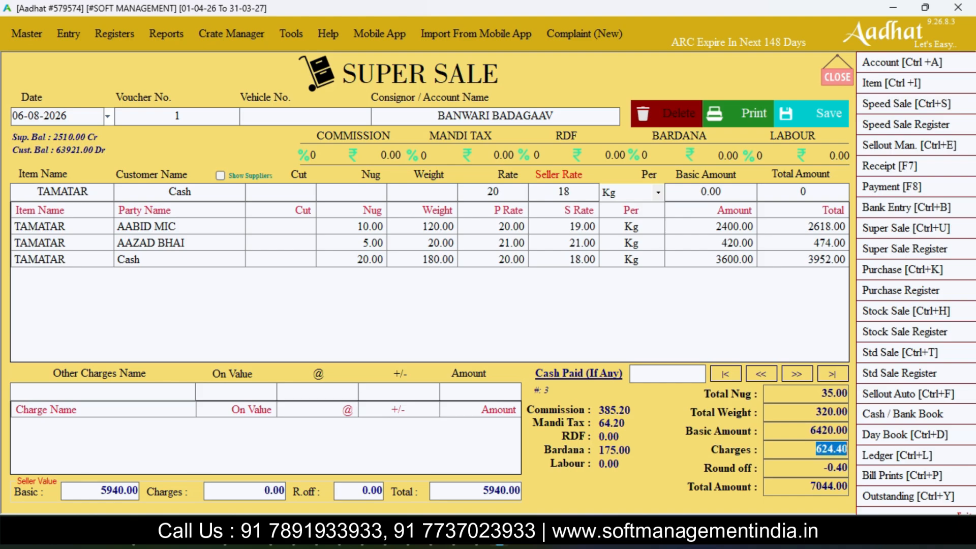
double_click(281, 227)
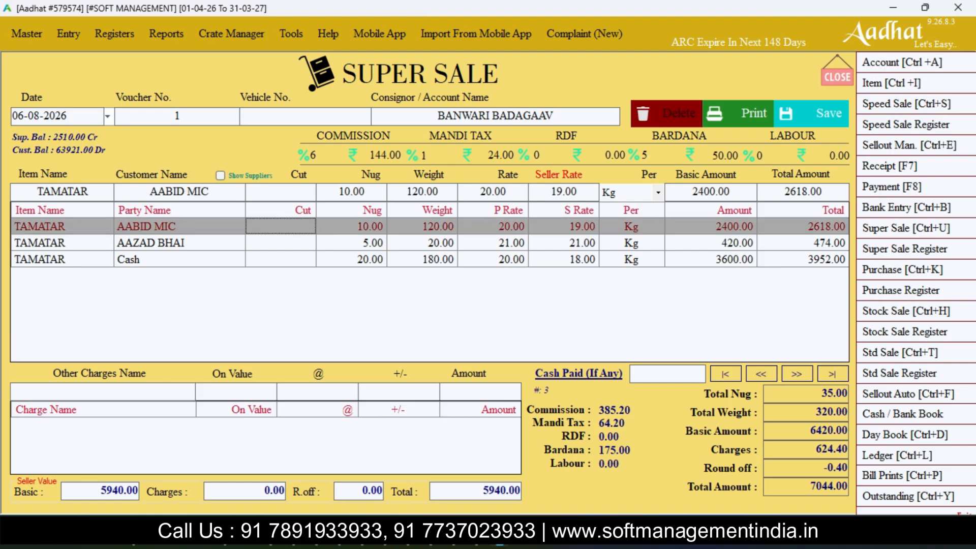
double_click(832, 449)
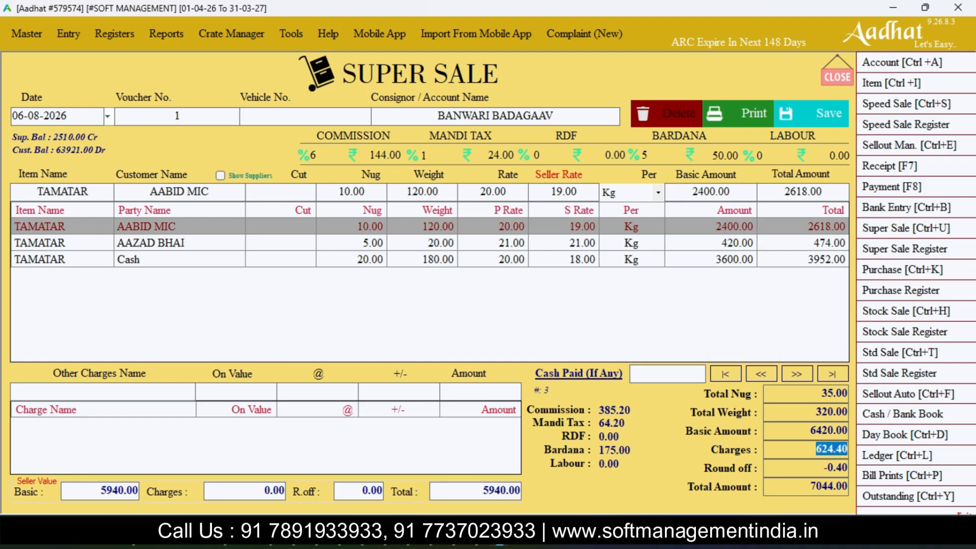
double_click(835, 467)
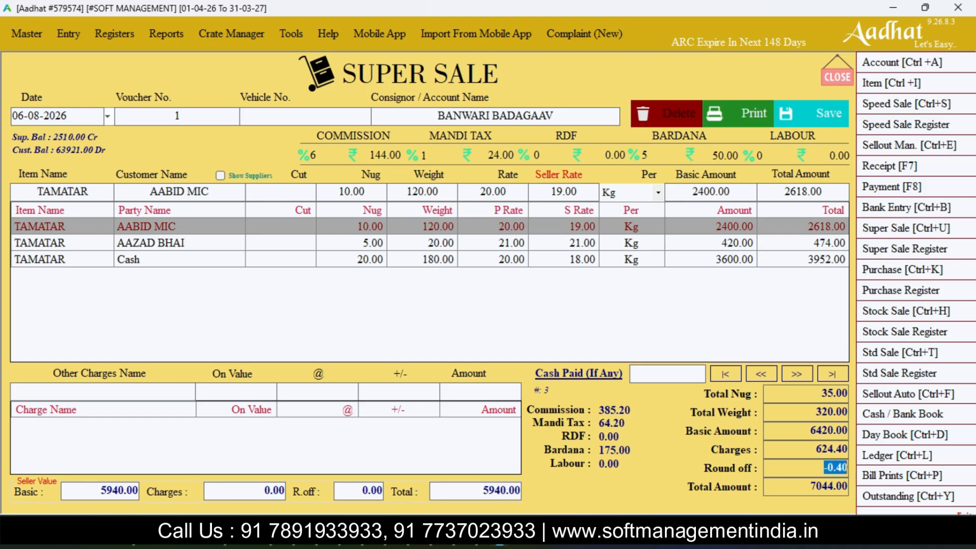
drag(810, 486, 848, 486)
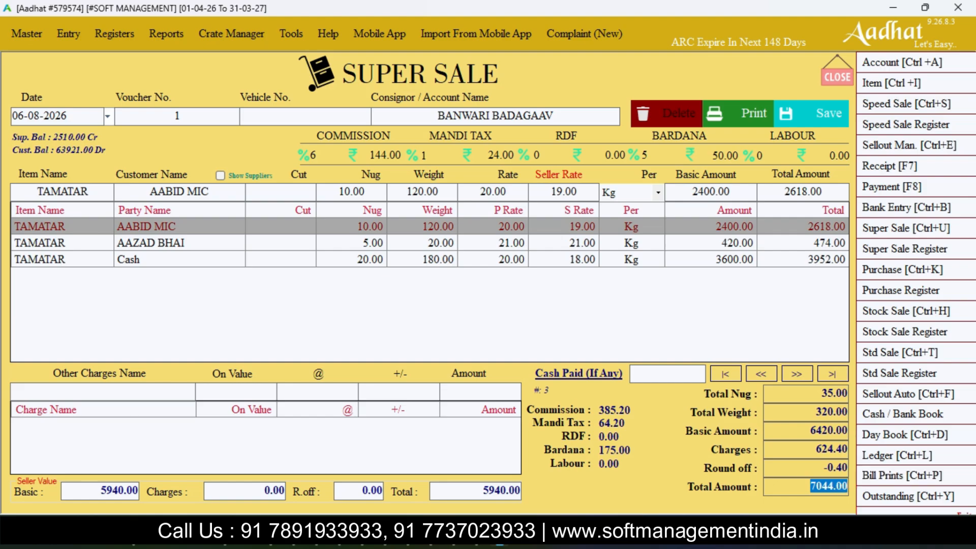
- Compare the consignor's seller value basic and total with the customers' basic amount
drag(435, 116, 554, 116)
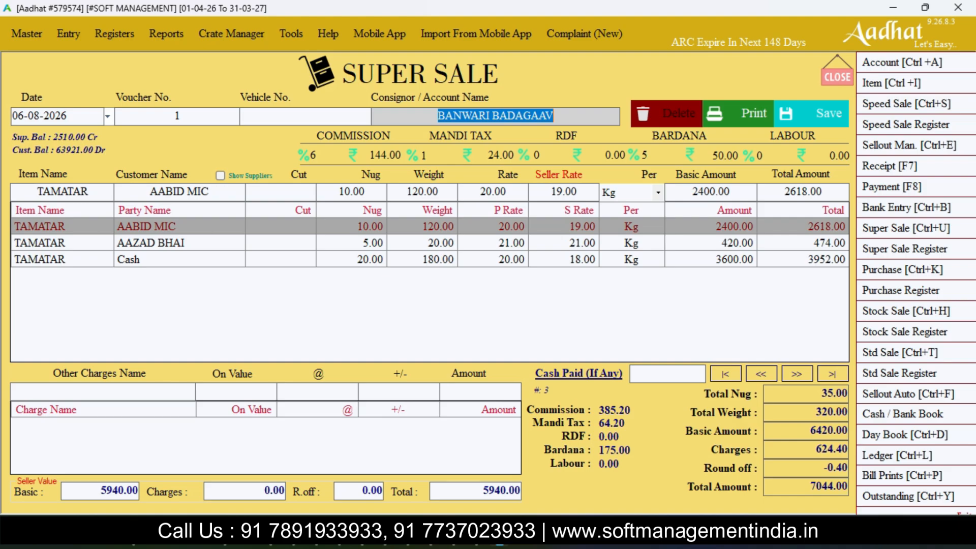
drag(100, 491, 138, 490)
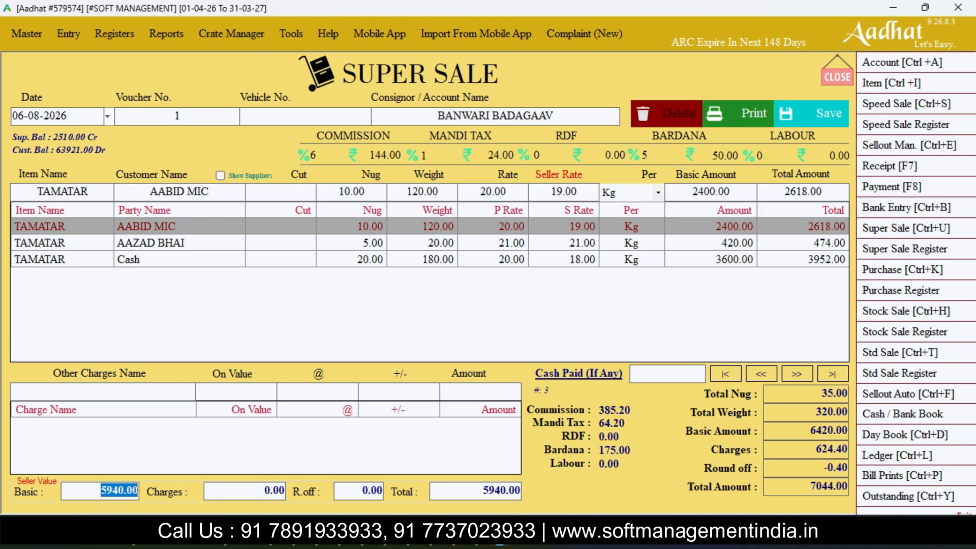
drag(482, 491, 521, 490)
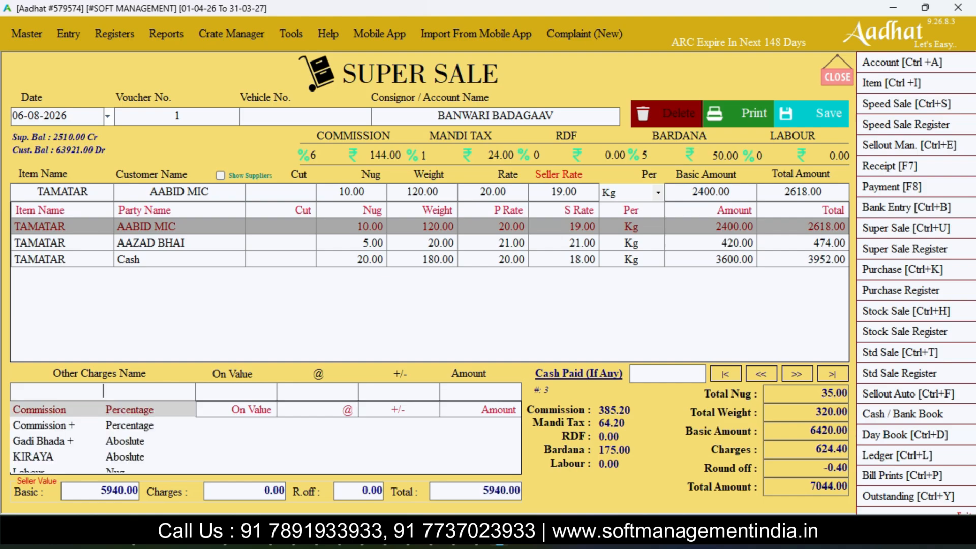
click(811, 430)
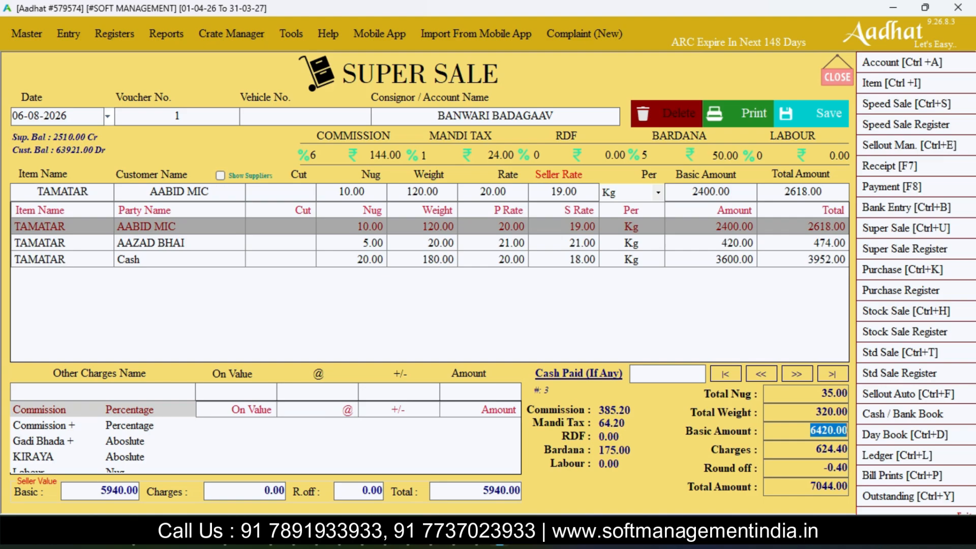
click(712, 315)
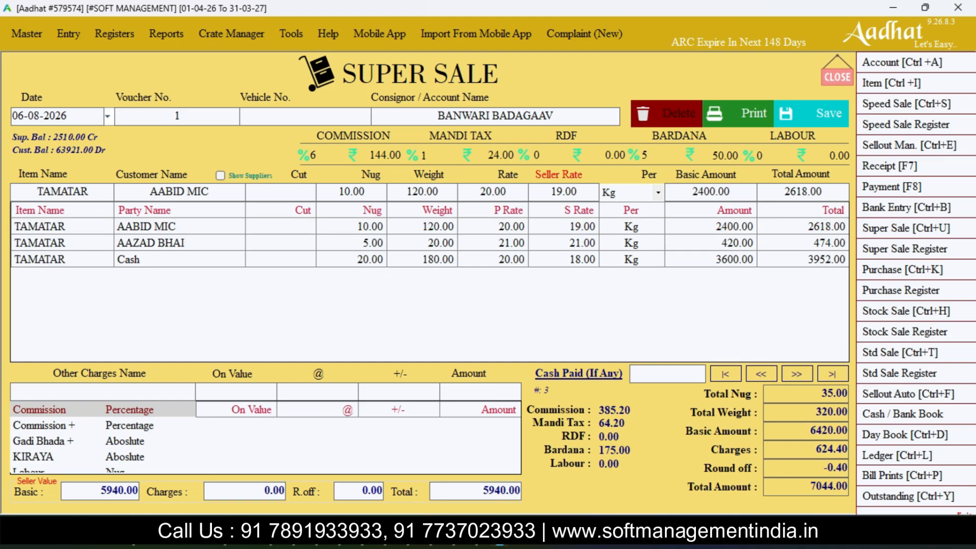
click(711, 227)
click(711, 315)
drag(100, 491, 139, 490)
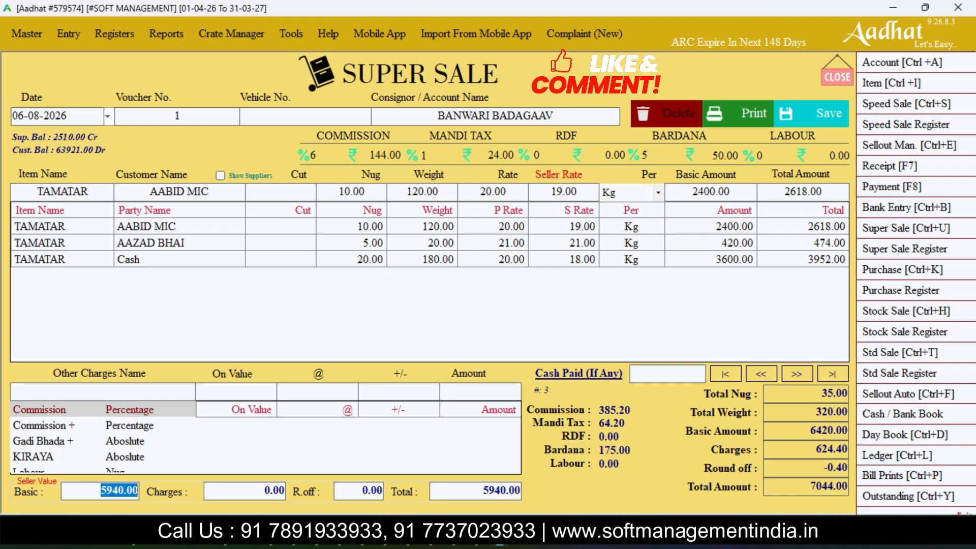
- Add the Commission charge to the consignor's other charges as a 5 percent deduction on the seller basic value
click(103, 391)
key(Return)
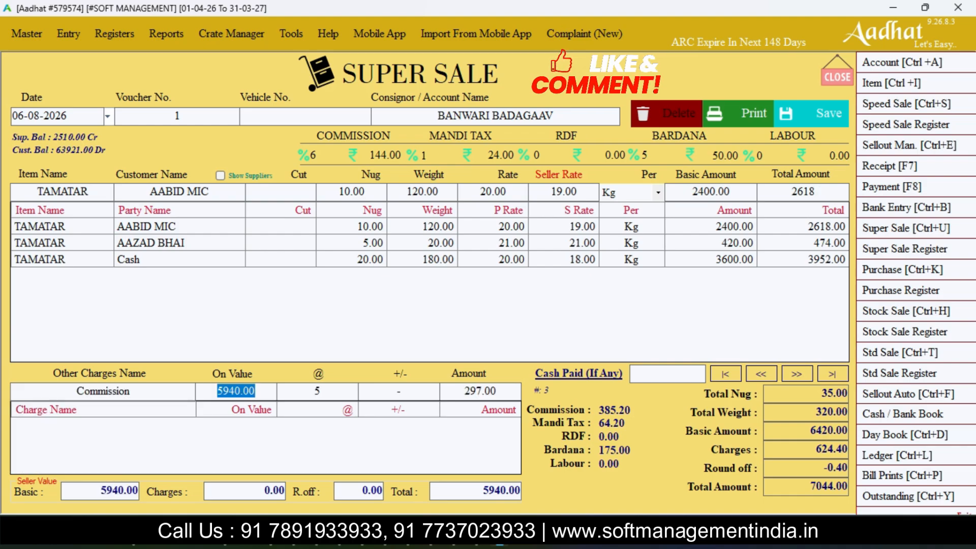
key(Return)
key(Return)
key(Return)
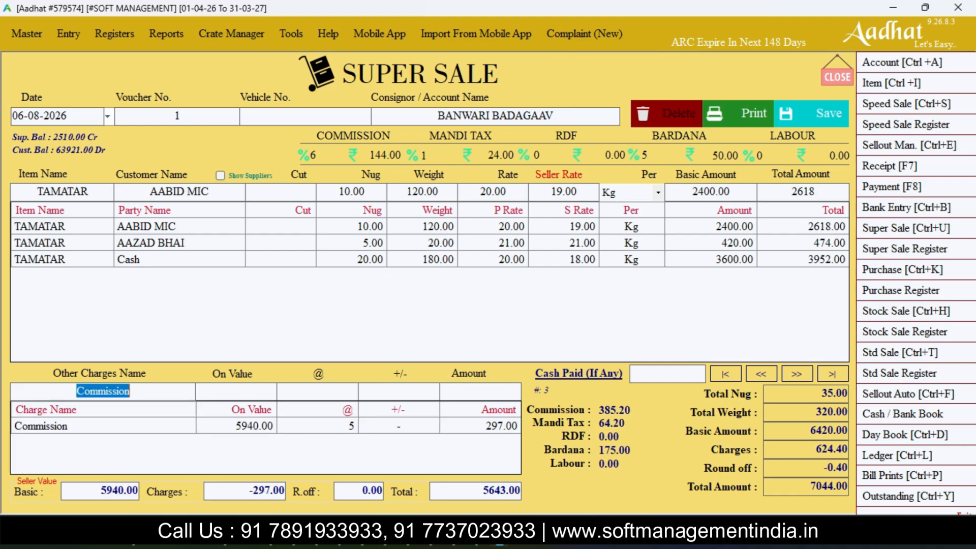
- Add the Labour charge to the consignor's other charges as a deduction of 6 per nug
drag(437, 116, 546, 116)
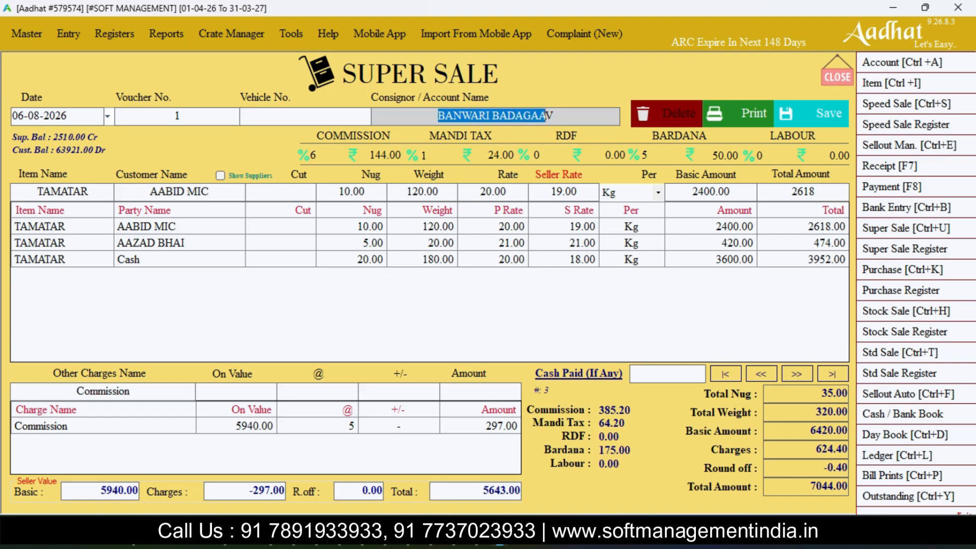
drag(133, 391, 77, 391)
text(la)
key(Down)
key(Up)
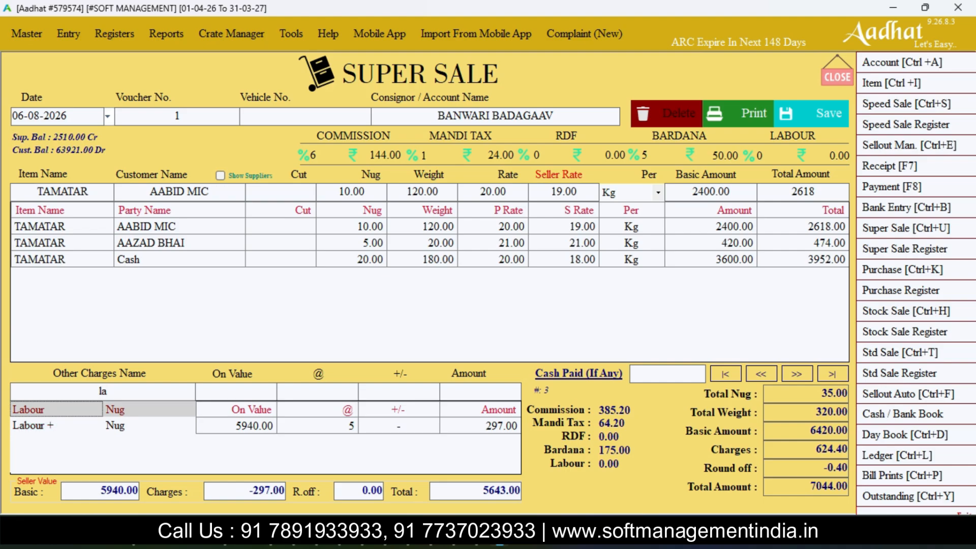
key(Return)
key(Return)
key(Return)
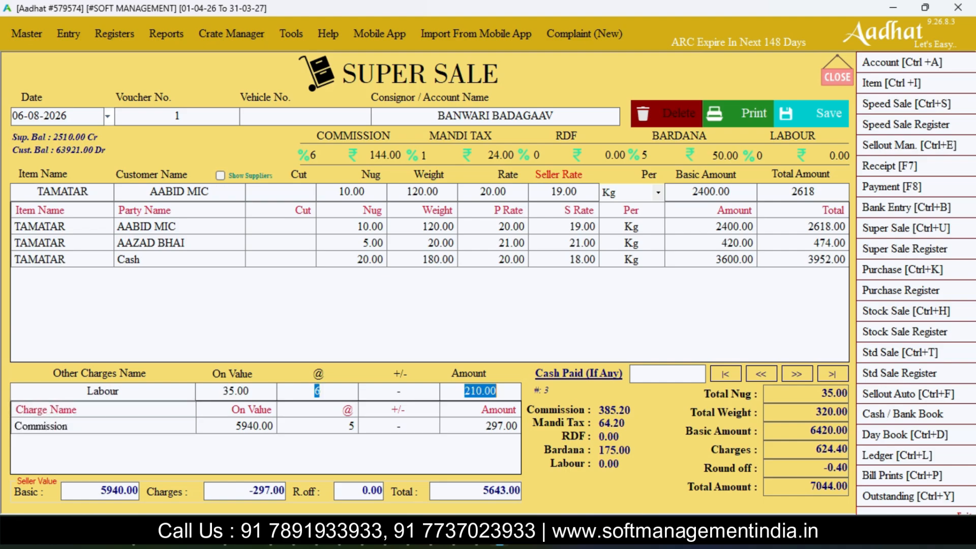
key(Return)
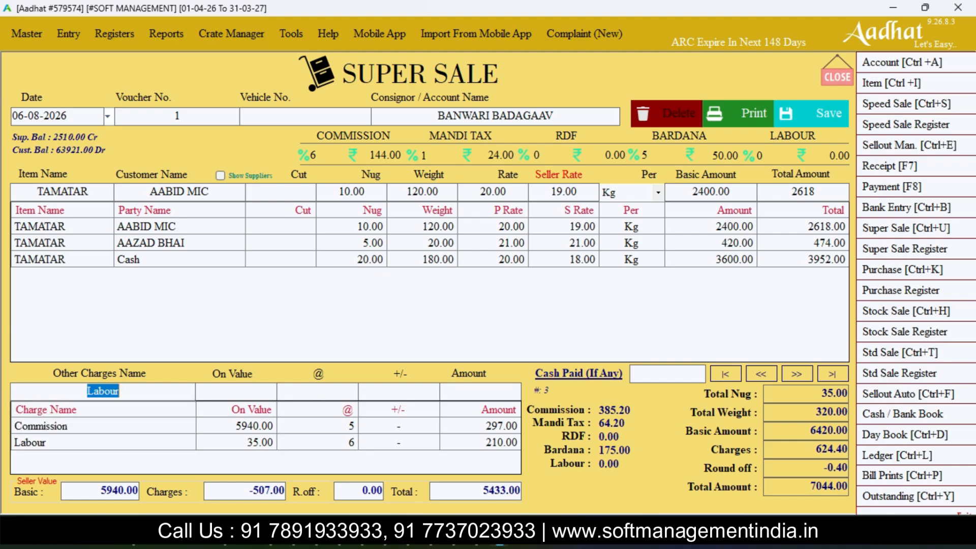
- Open the charges master to examine the defined charges, and return to the voucher
key(F3)
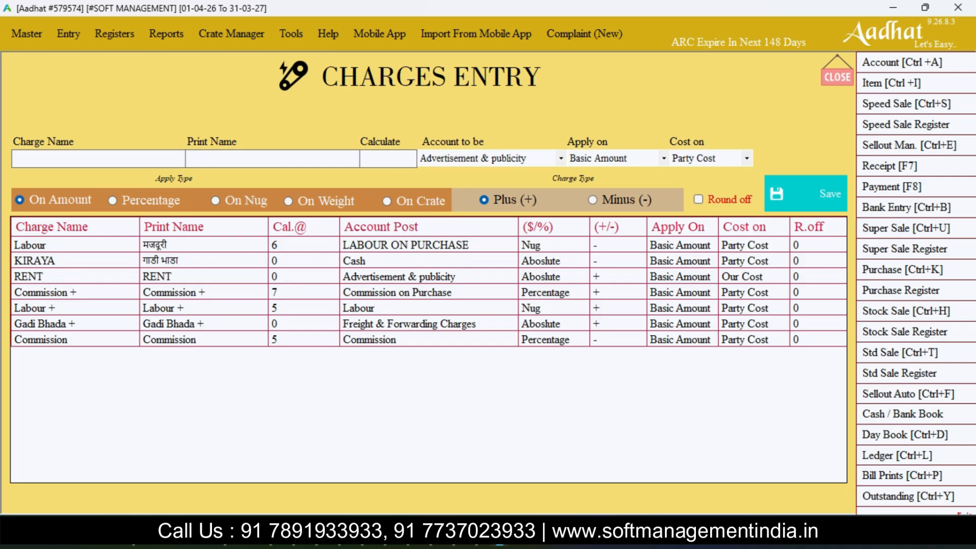
key(Escape)
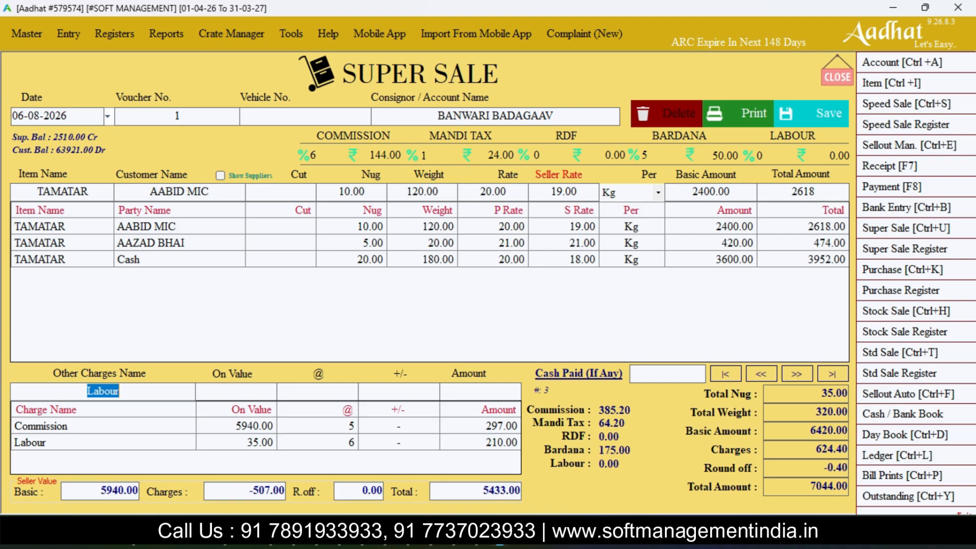
click(63, 192)
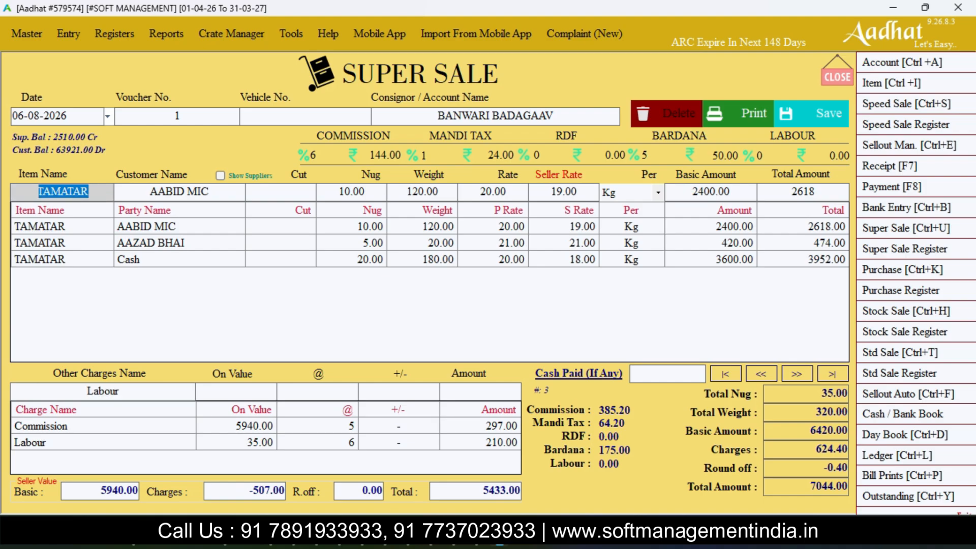
key(BackSpace)
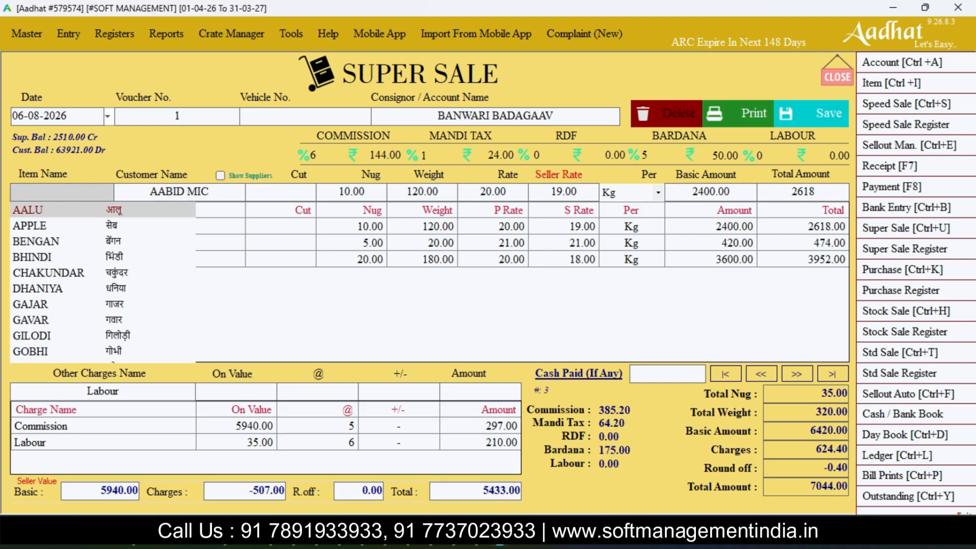
text(bh)
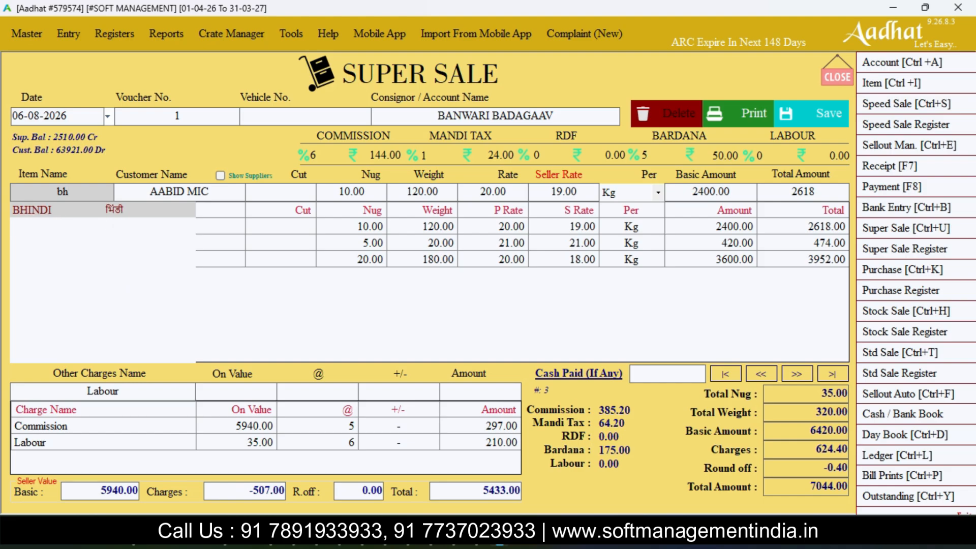
key(Return)
key(Return)
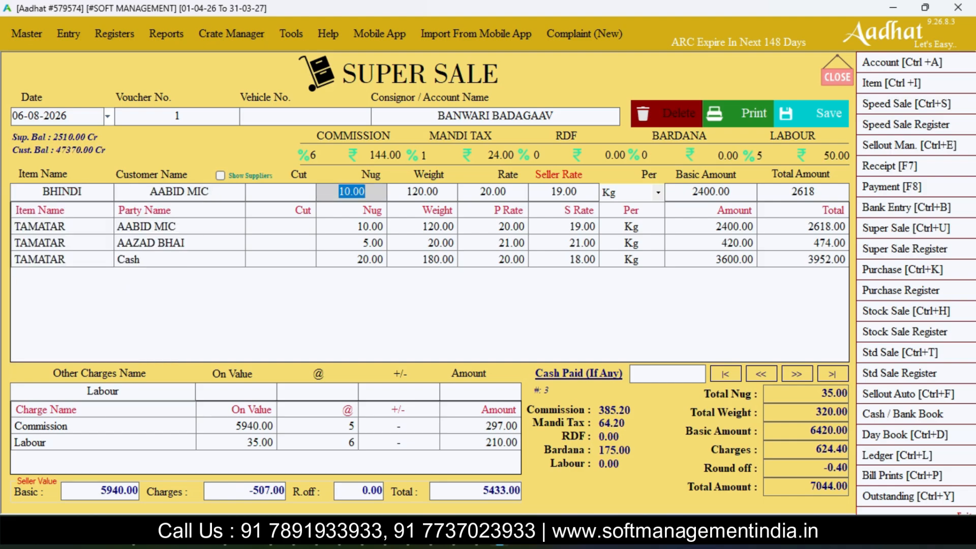
text(20)
- Save the voucher, bring up the supplier bill for printing, and close its preview
key(alt)
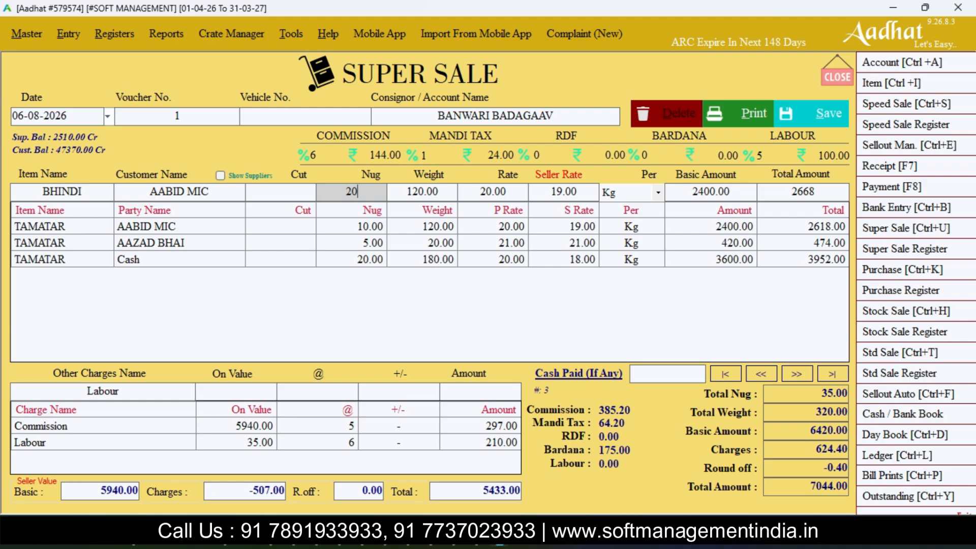
key(alt+s)
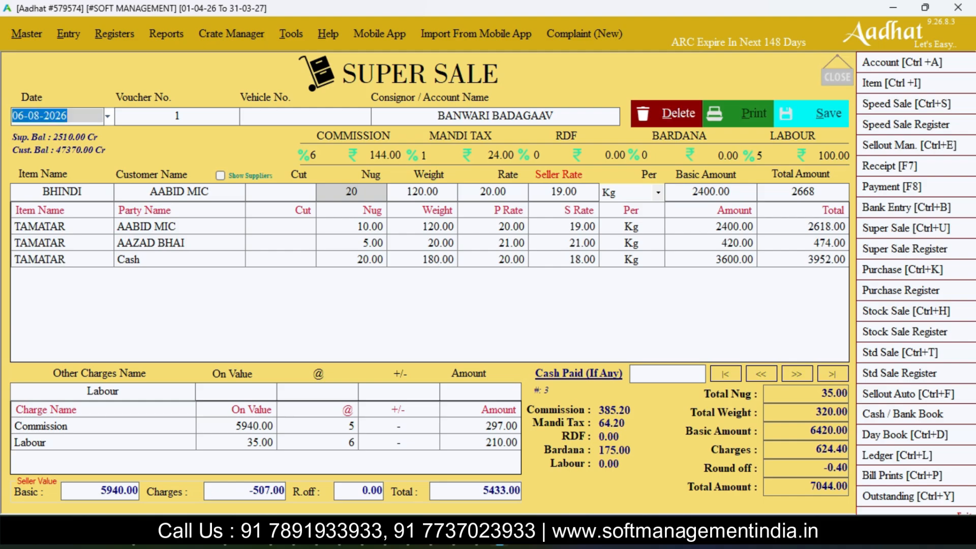
key(Return)
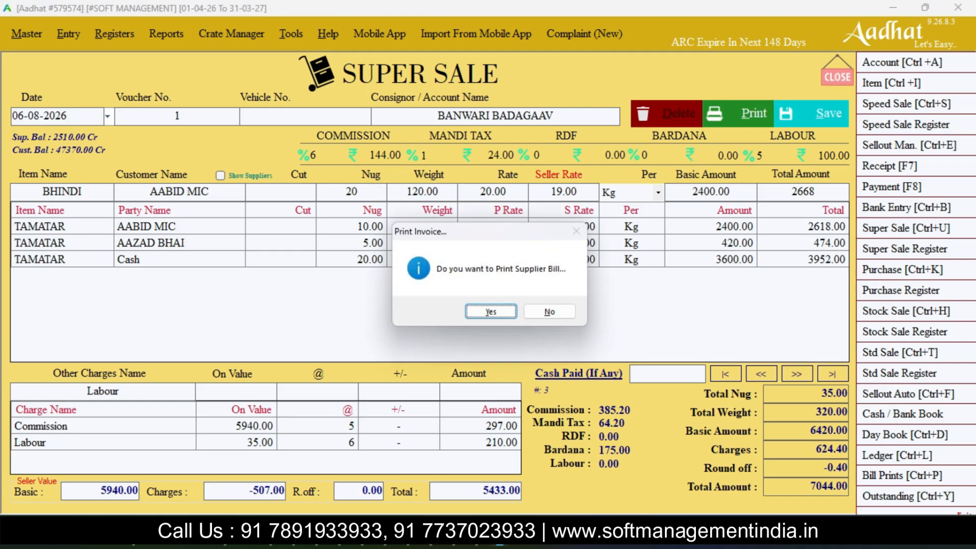
key(Return)
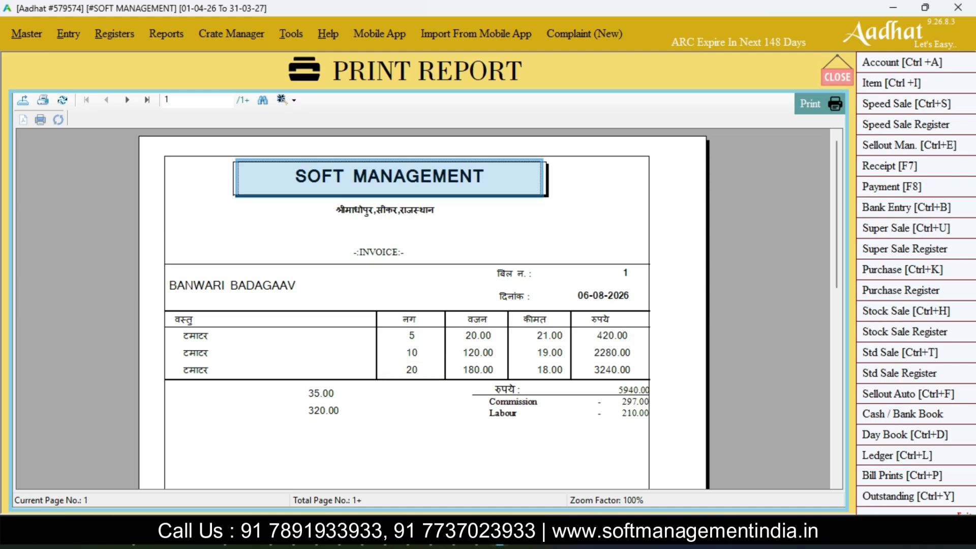
click(837, 77)
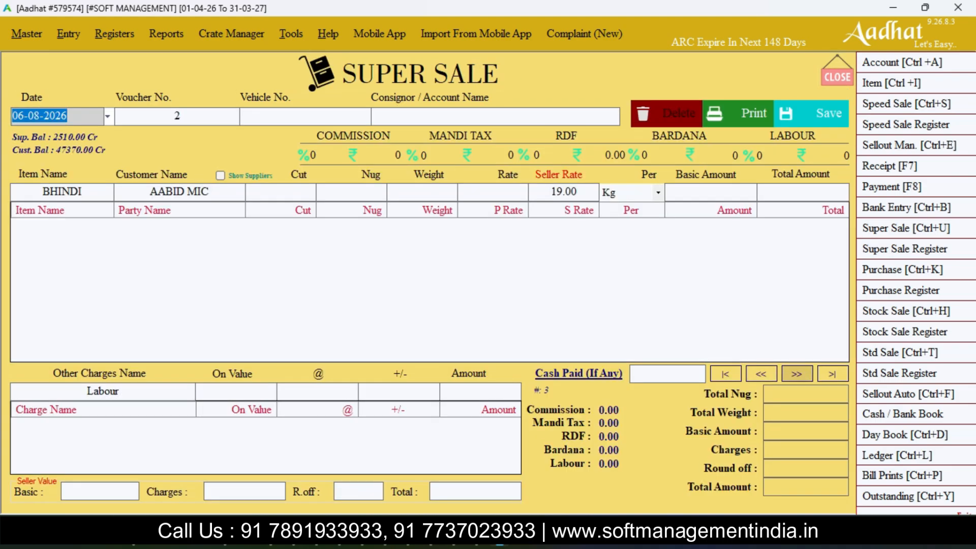
- Bring up the last saved Super Sale voucher, preview its supplier invoice for printing, and close the preview
click(832, 373)
click(742, 113)
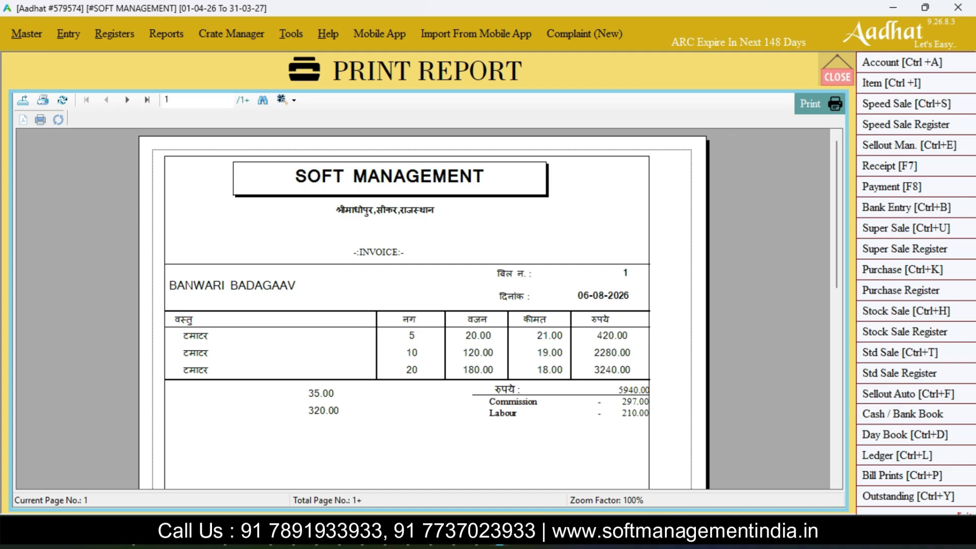
click(837, 76)
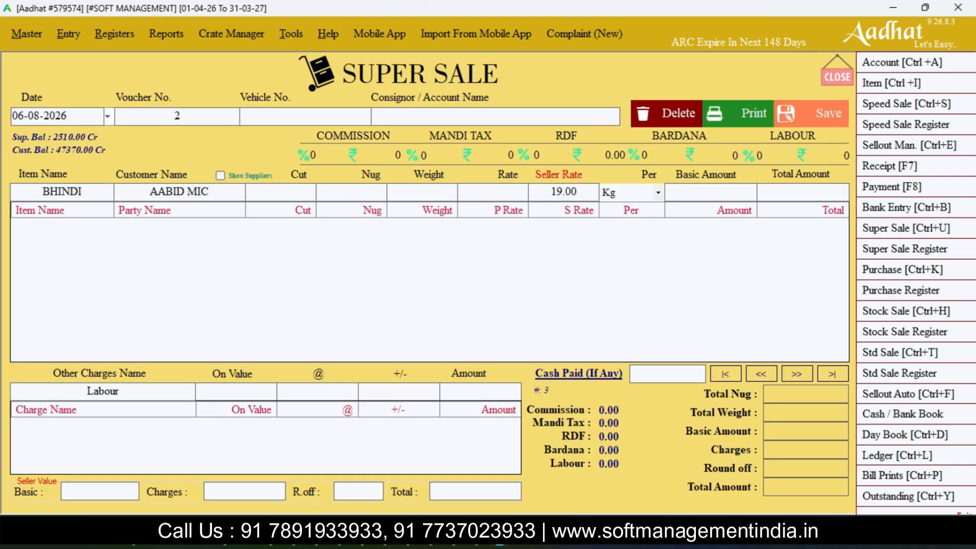
- Reopen the last saved voucher and browse through the first, next and last Super Sale vouchers
click(832, 373)
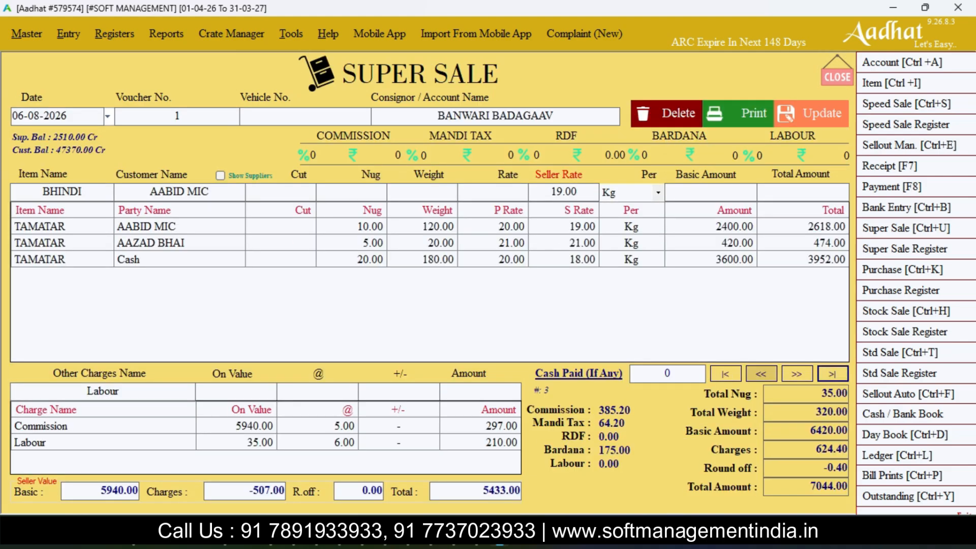
click(726, 374)
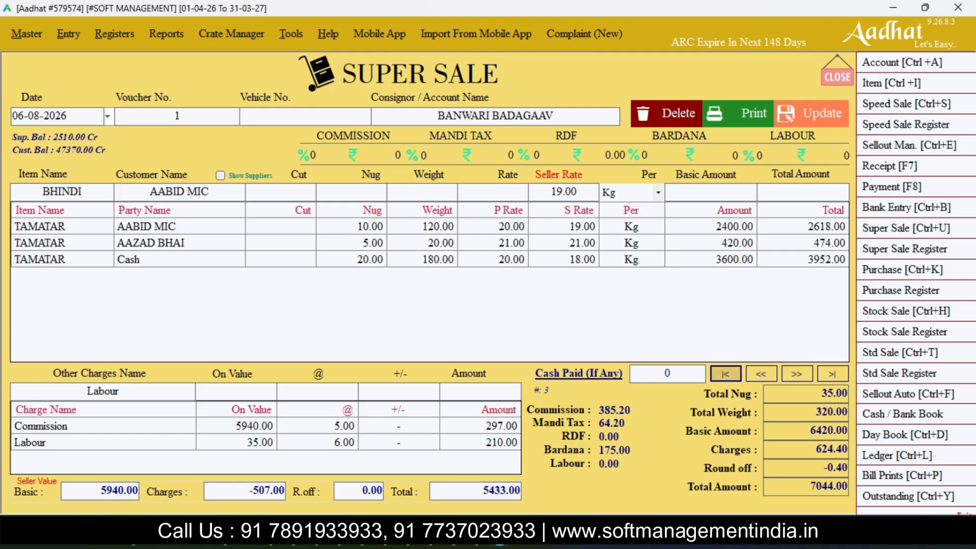
click(796, 374)
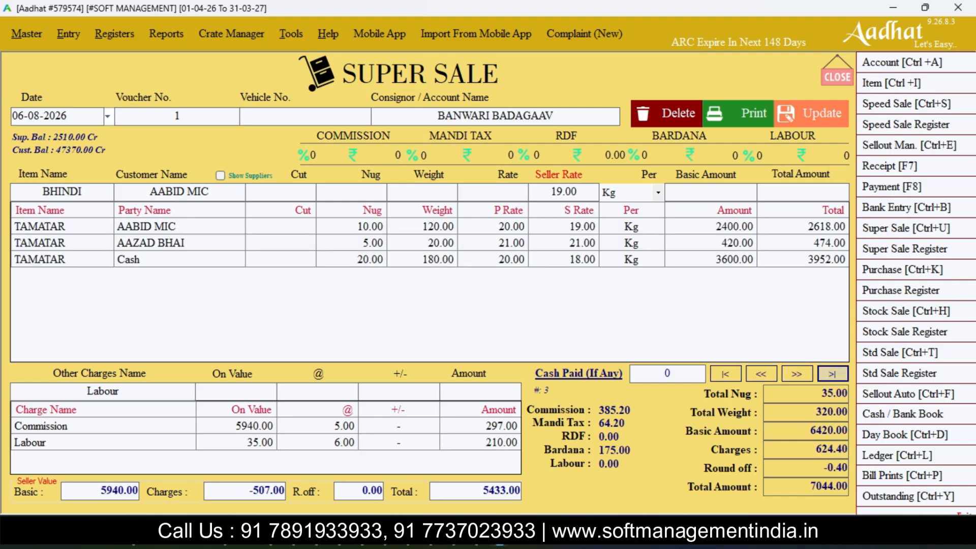
click(832, 373)
click(796, 374)
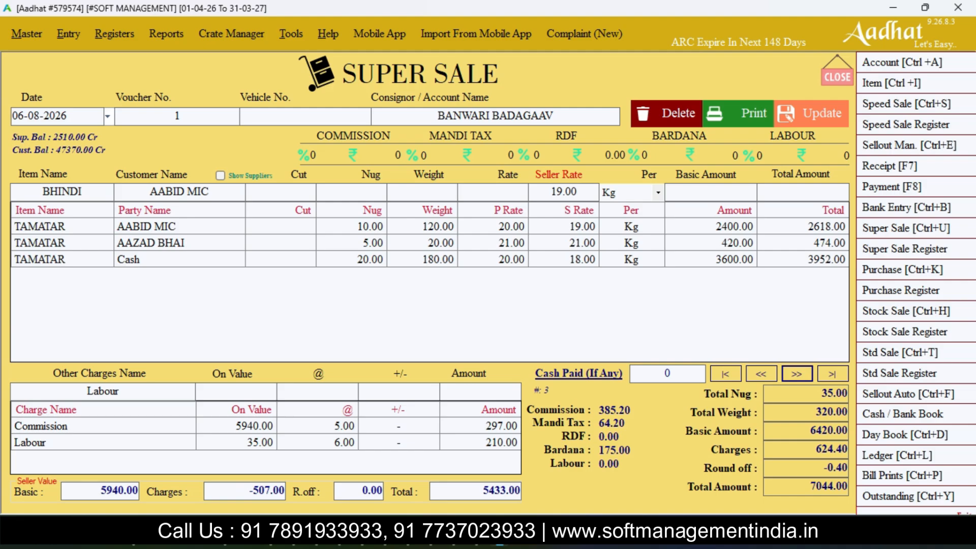
- Edit the first TAMATAR line of voucher 1, setting its seller rate to 20, and put the line back in the list
click(351, 227)
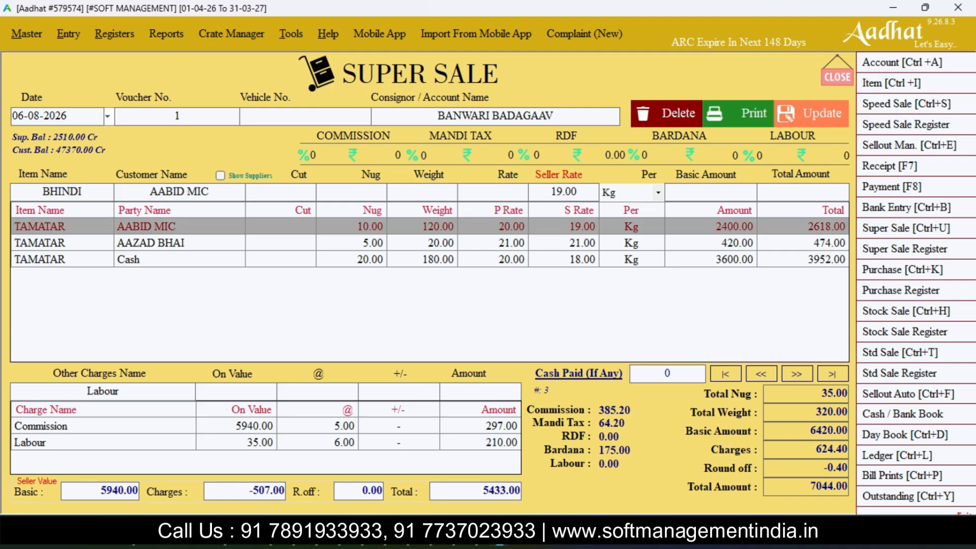
double_click(350, 227)
key(Return)
key(Return)
key(Return)
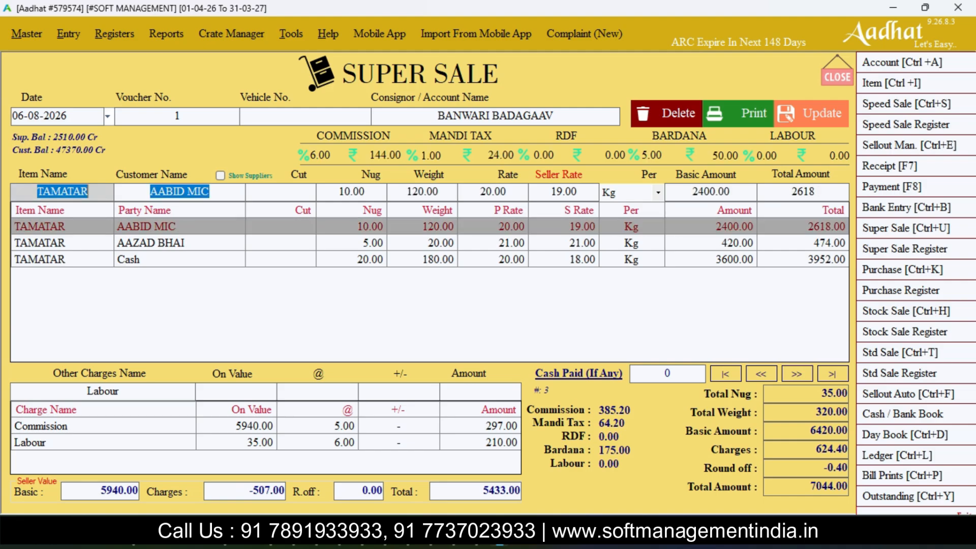
key(Return)
key(Return)
key(Return)
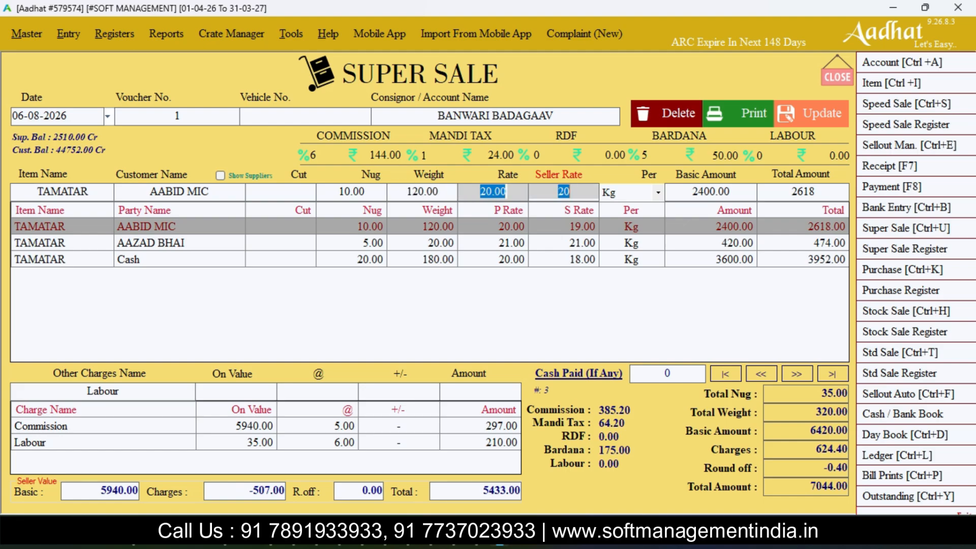
text(20)
key(Return)
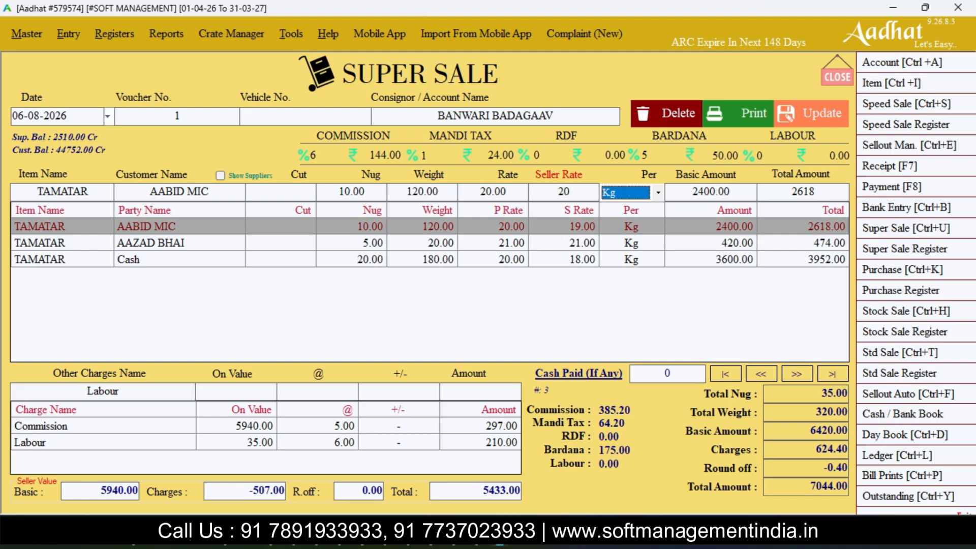
key(Return)
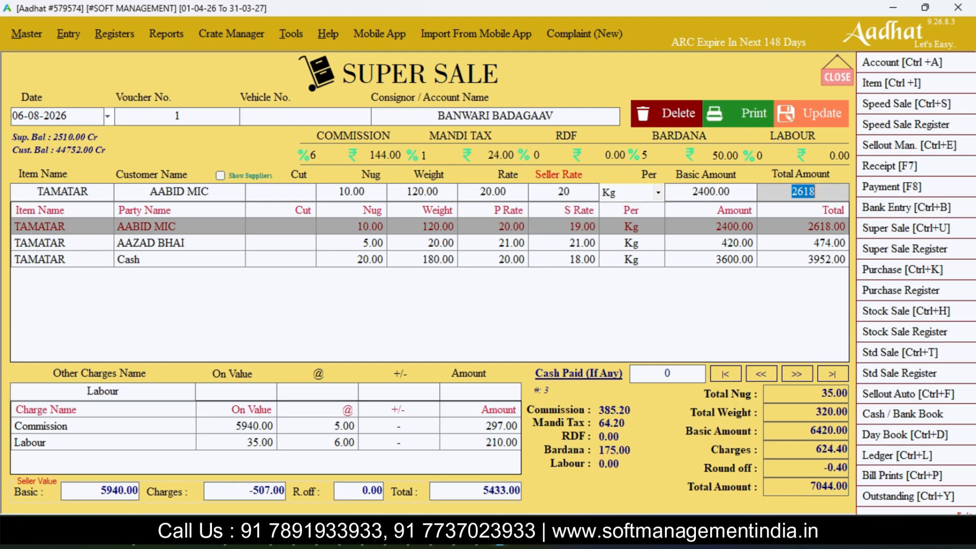
key(Return)
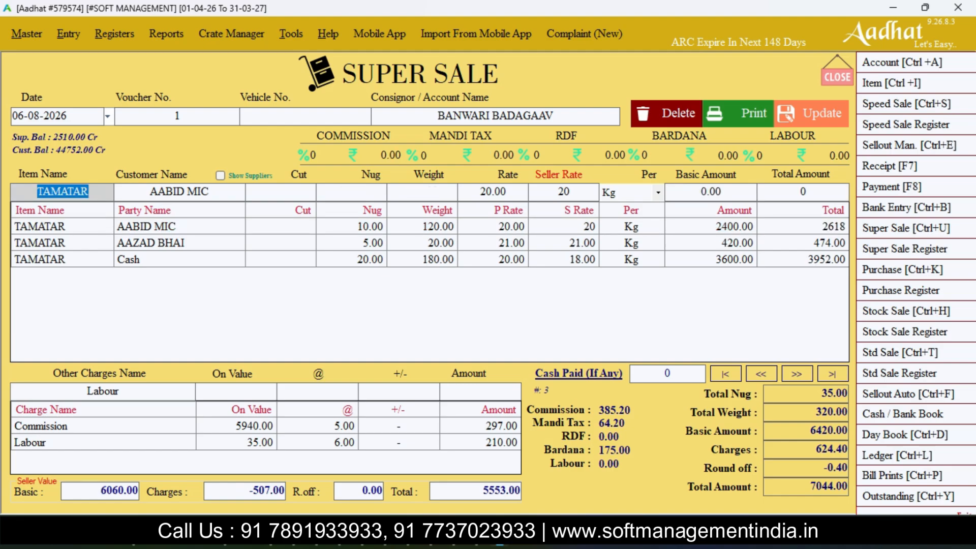
- Load the first two item lines for editing in turn, request deletion of the second line, and decline the confirmation
double_click(564, 226)
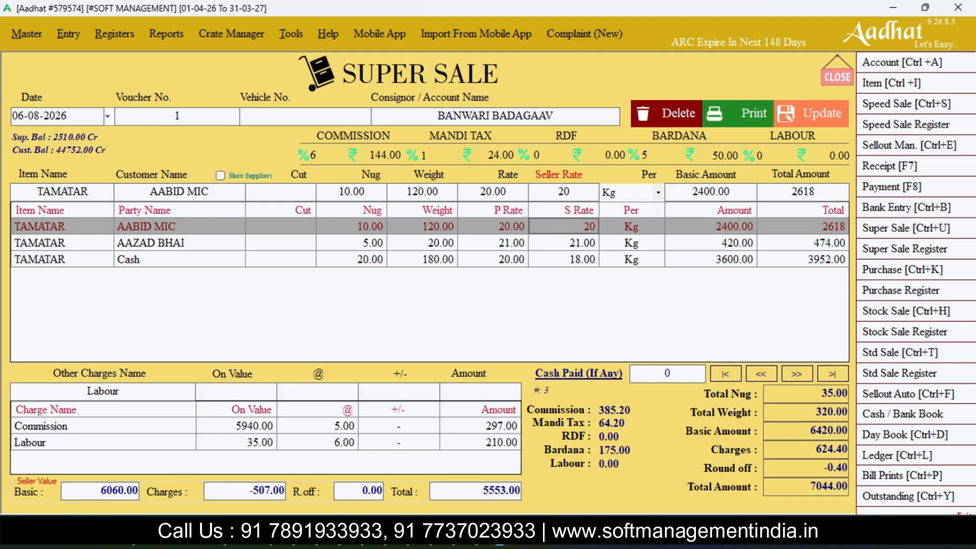
double_click(564, 243)
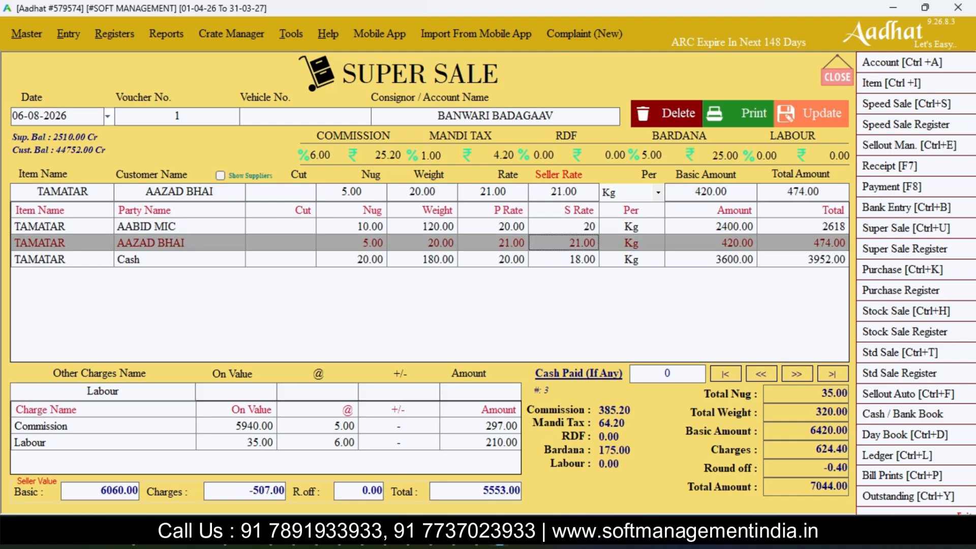
key(Delete)
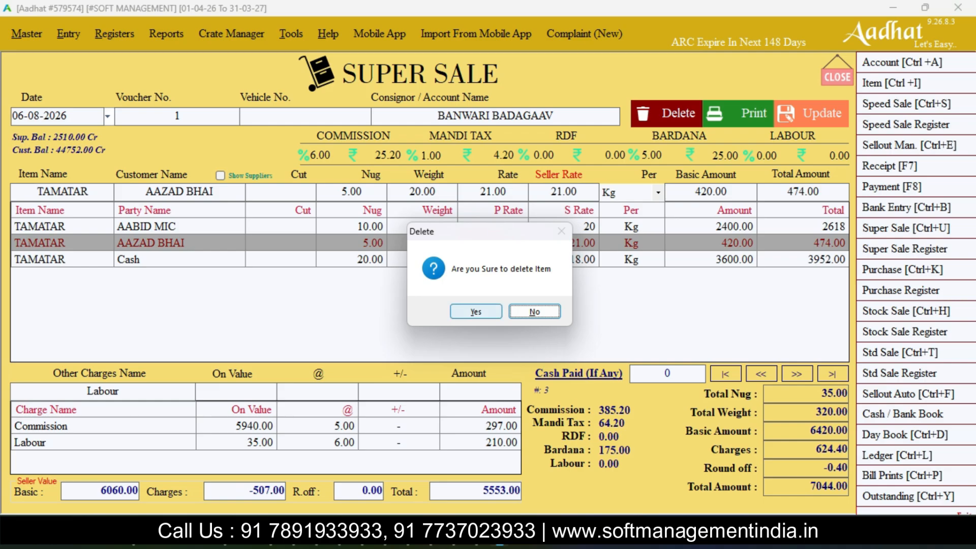
click(534, 312)
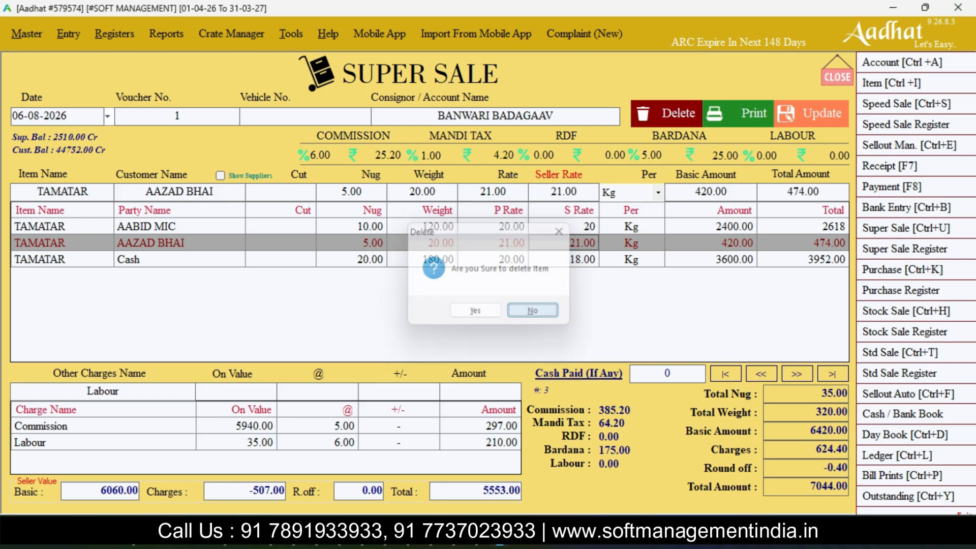
- Select the Commission row in the other charges, request its removal, and decline the confirmation
double_click(237, 426)
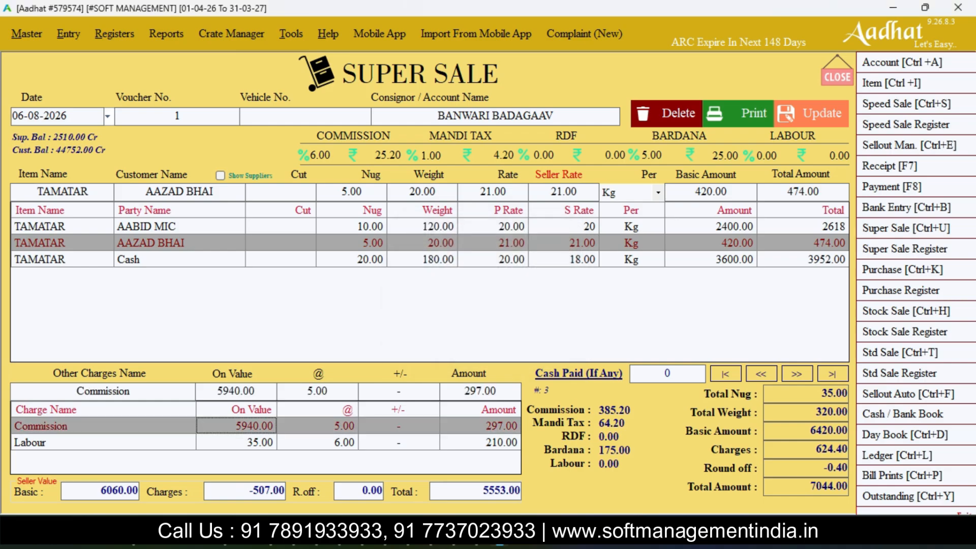
key(Delete)
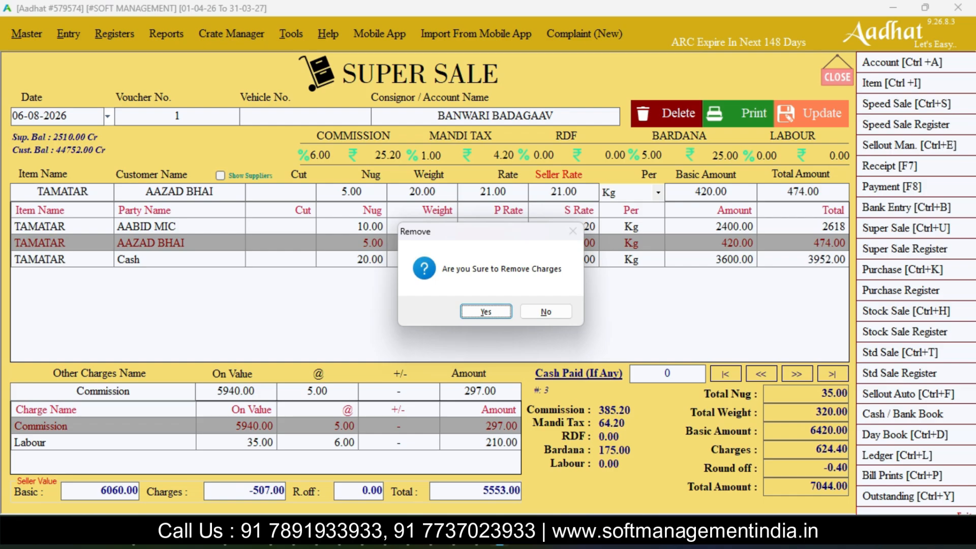
key(Right)
key(Return)
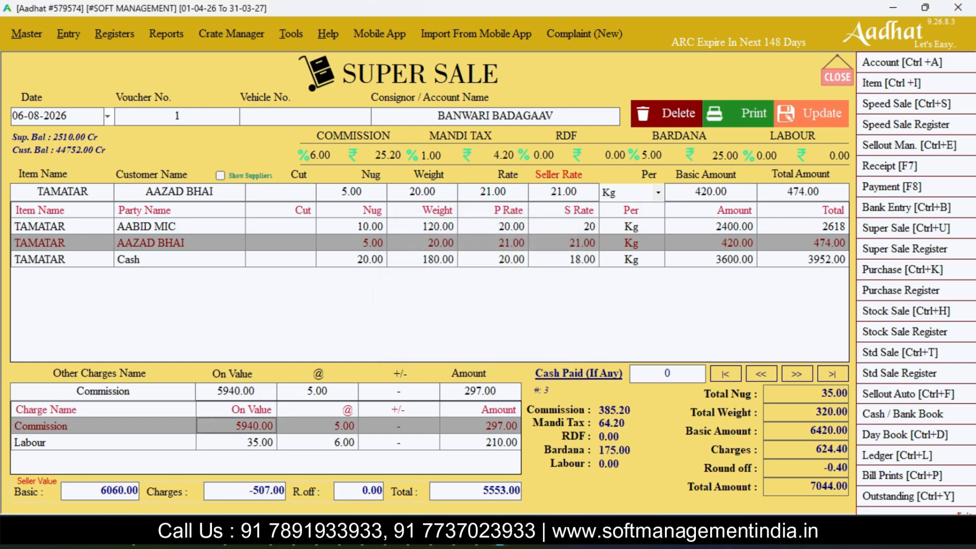
- Request deletion of the complete bill, decline it, and close the Super Sale voucher without updating it
click(666, 114)
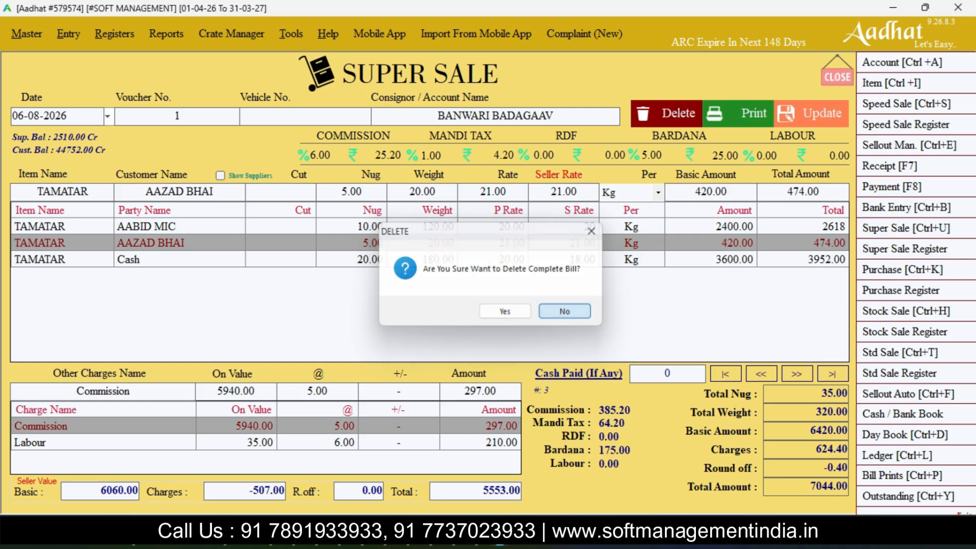
click(565, 311)
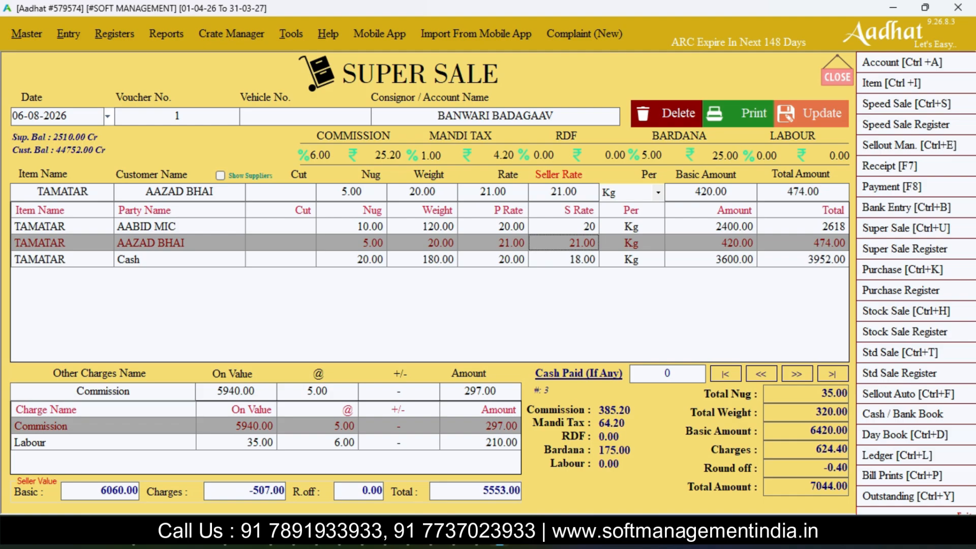
click(837, 74)
key(Return)
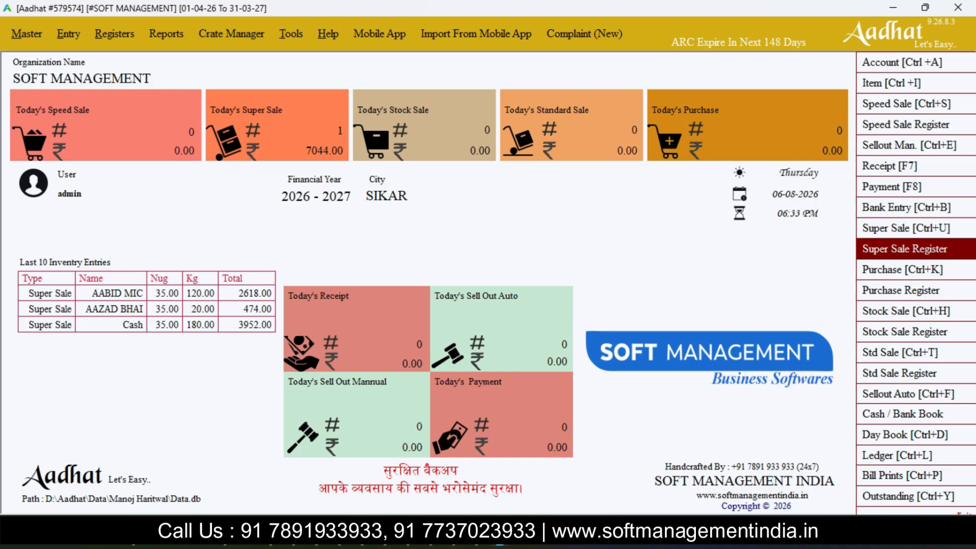
- Open the suppliers' bills from the Super Sale Register and set the sending type to From Mobile
click(905, 249)
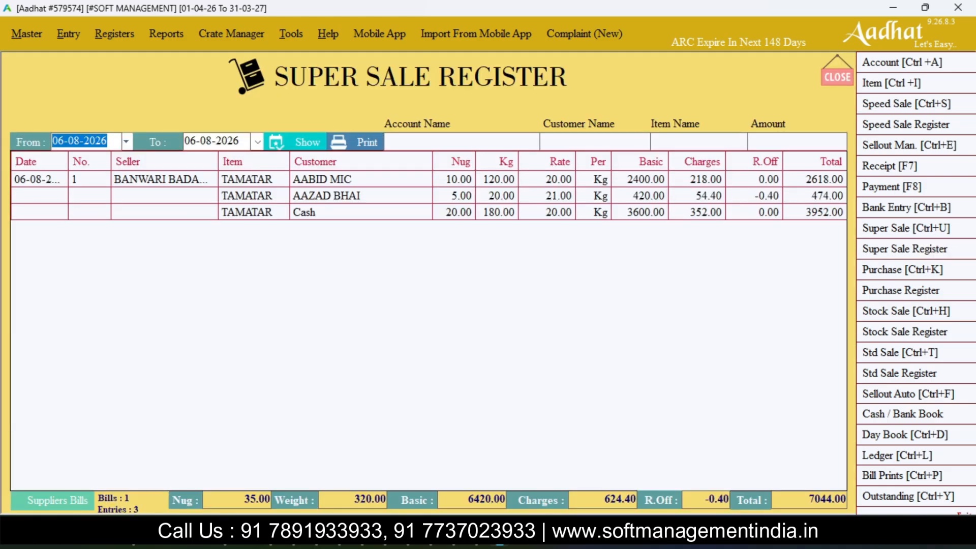
click(58, 501)
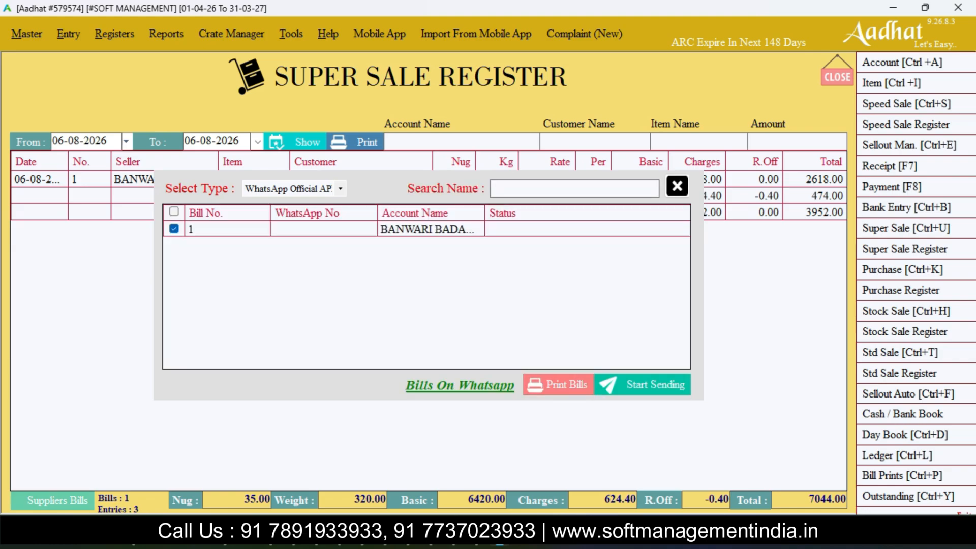
click(340, 188)
click(285, 224)
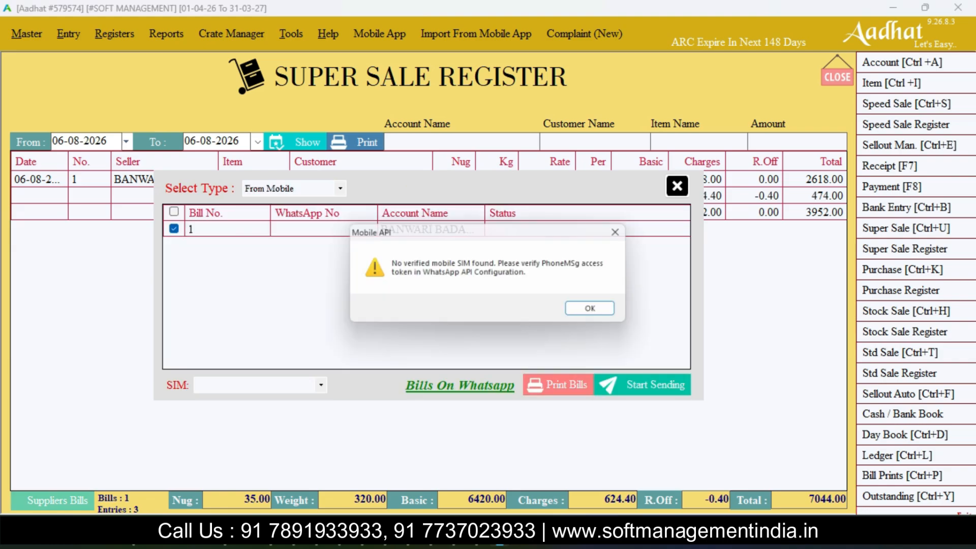
key(Return)
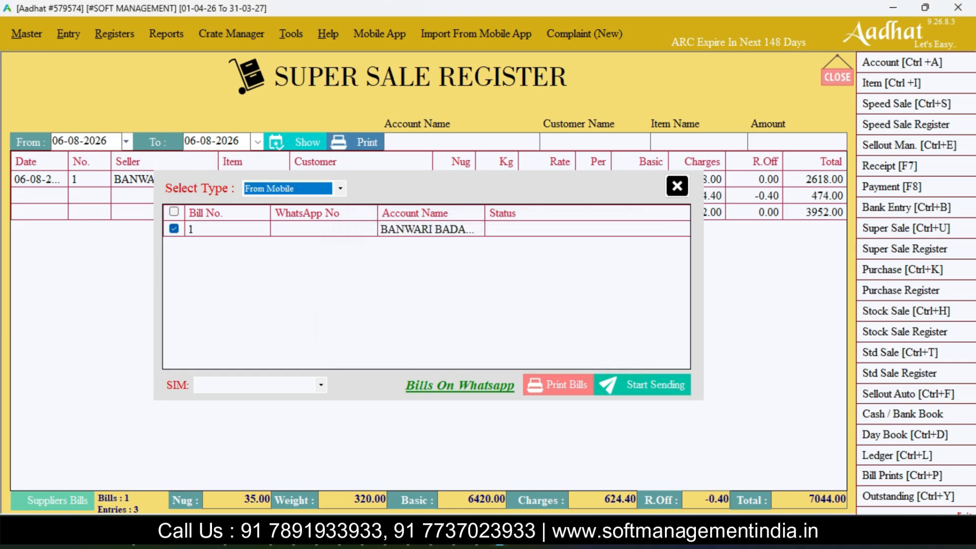
- Set the sending type to WhatsApp Official API, then bring up the selected supplier bill for printing and close its preview
click(340, 189)
key(Up)
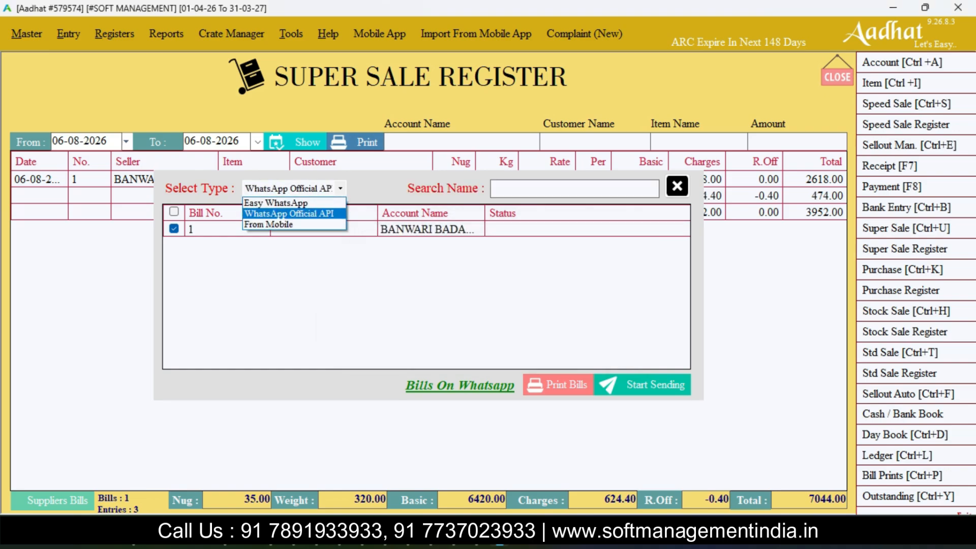
key(Return)
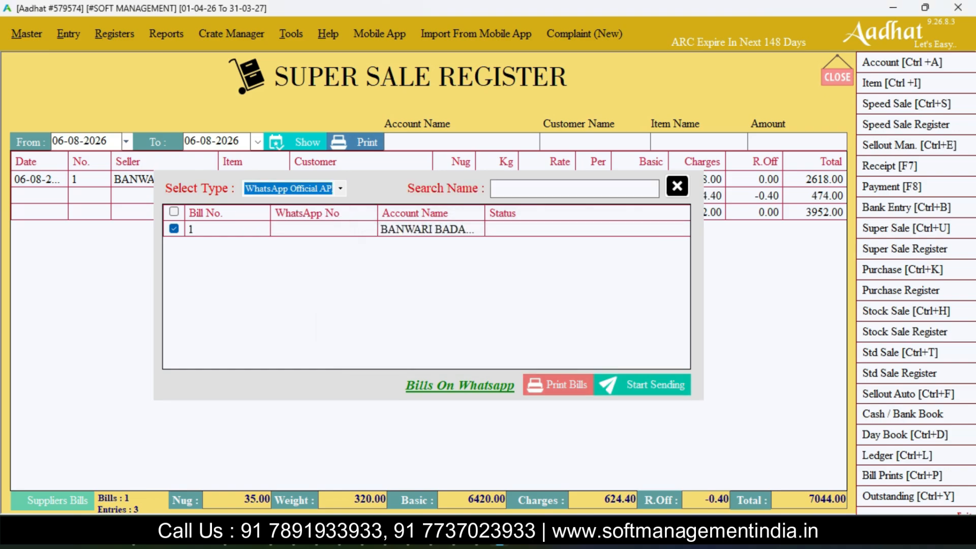
click(558, 385)
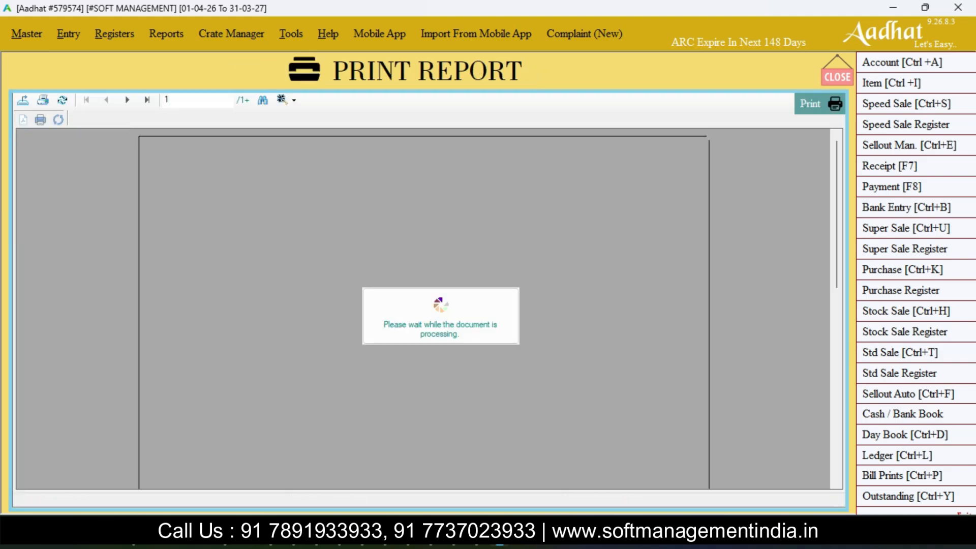
key(Escape)
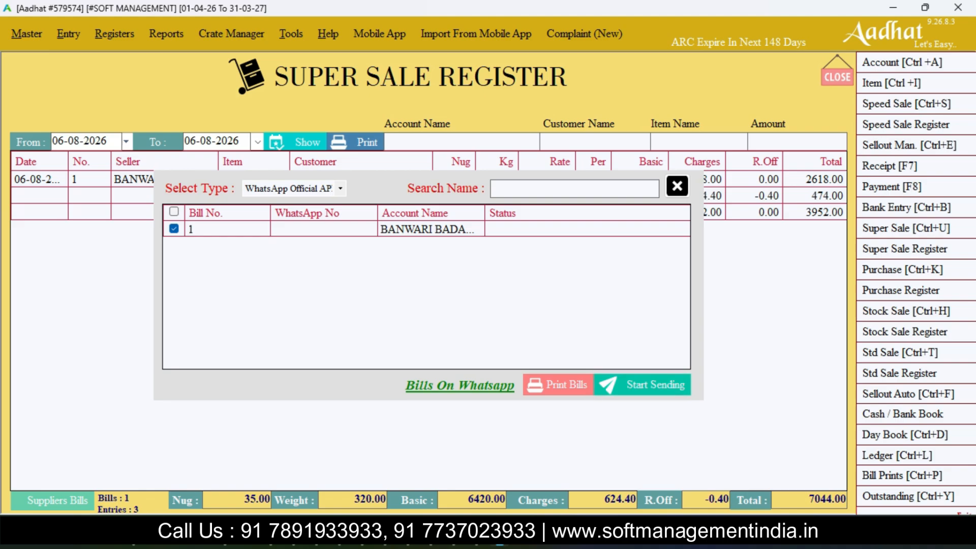
- Enter the supplier's WhatsApp number for bill 1, start sending the bill through WhatsApp Official API, and close the register
click(323, 228)
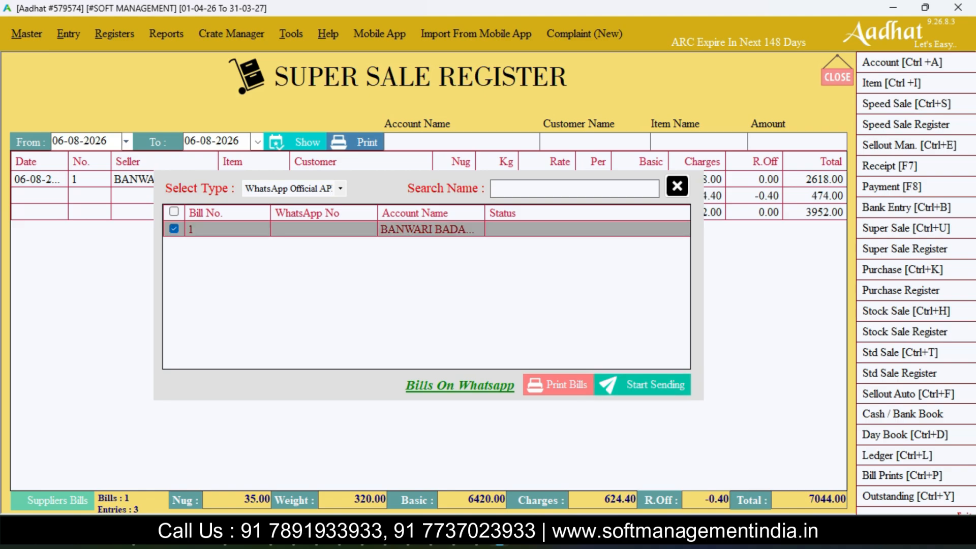
click(324, 228)
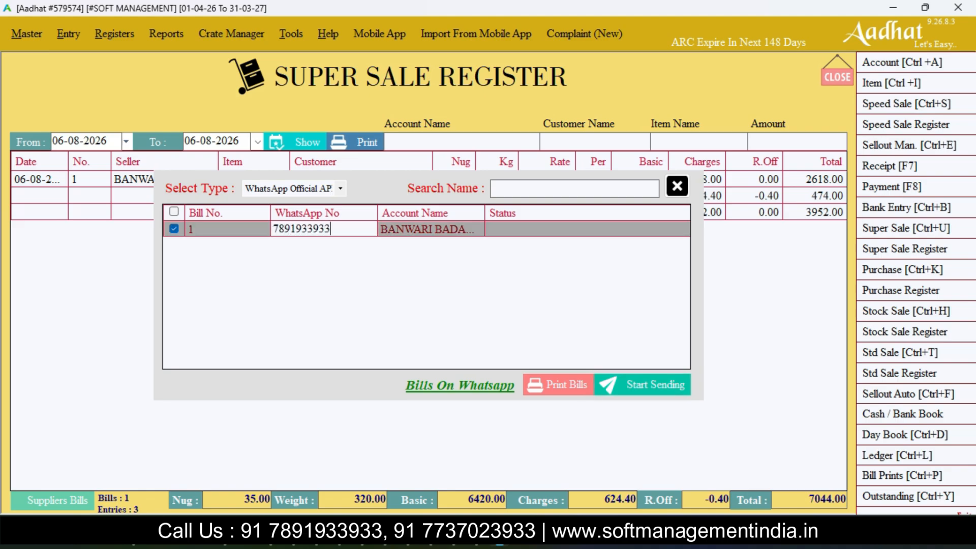
key(Return)
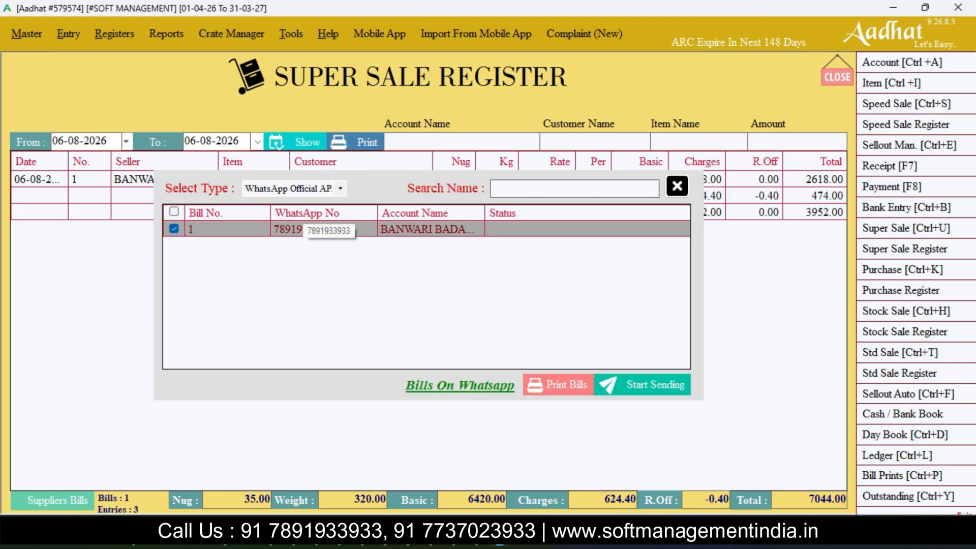
click(642, 385)
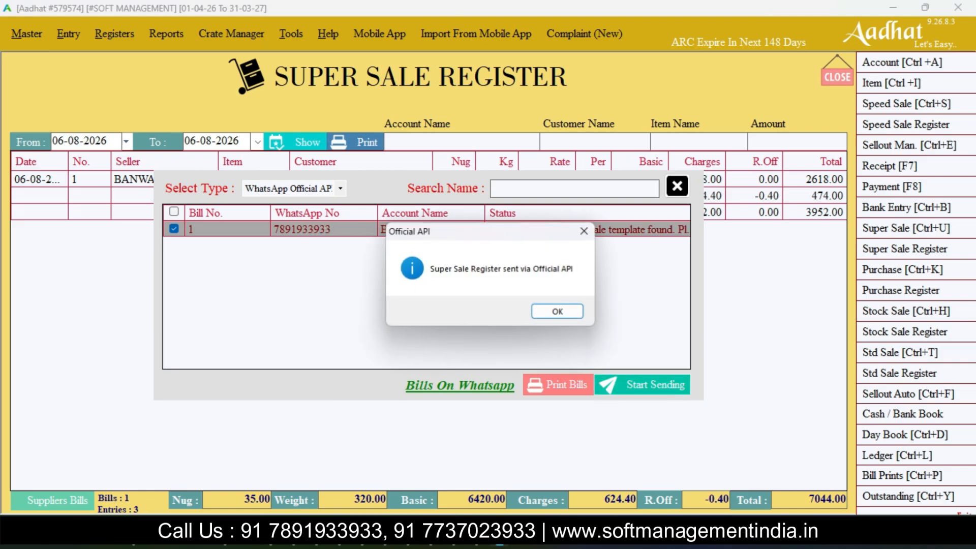
click(558, 311)
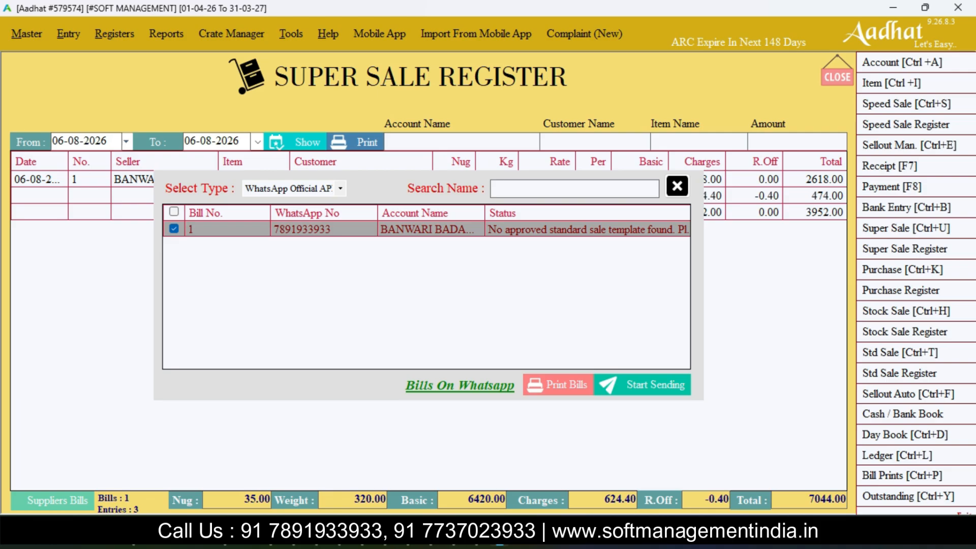
key(Escape)
key(Return)
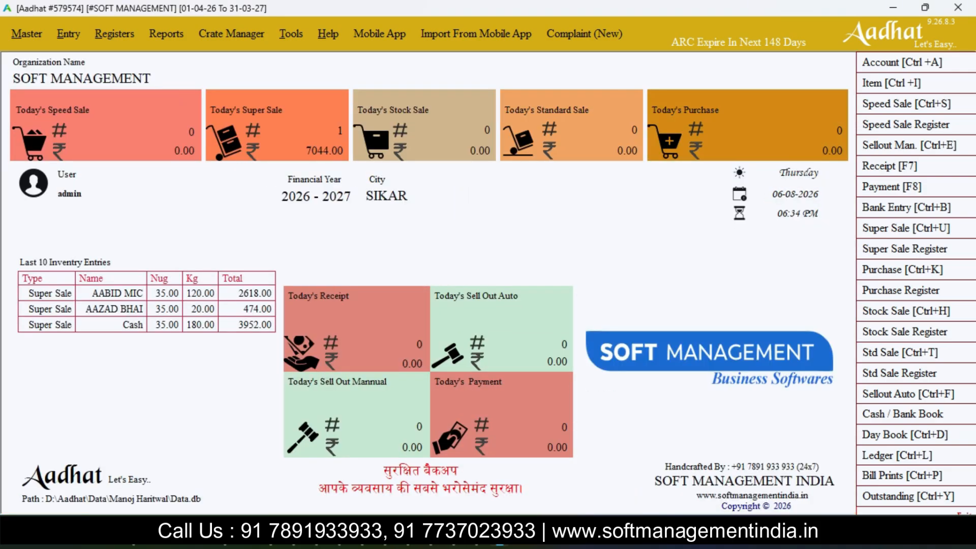